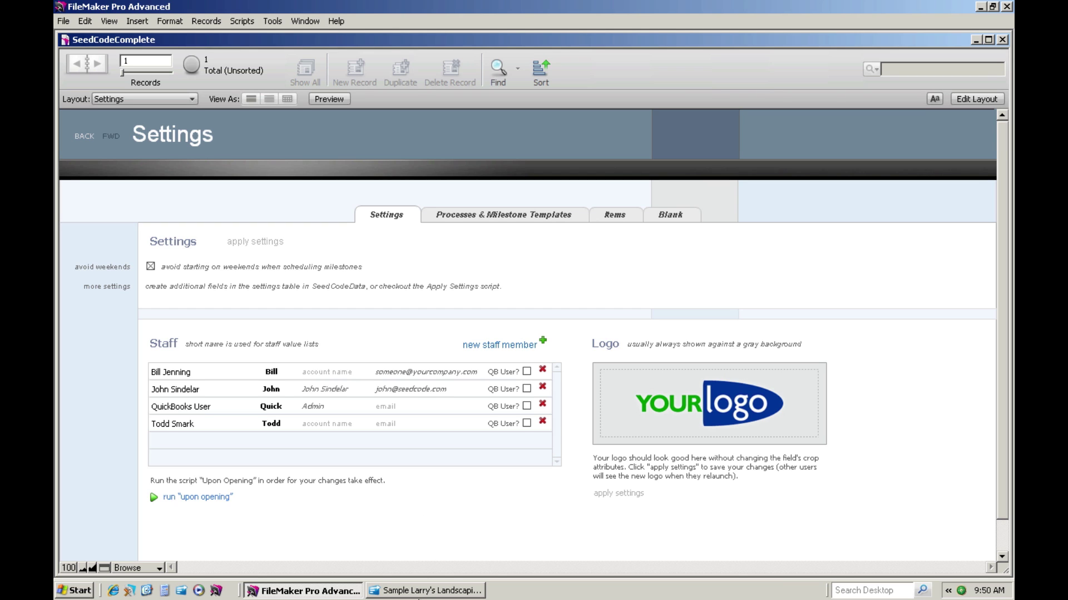
Bring the QuickBooks Larry's Landscaping sample company window to the front from the taskbar.
left_click(426, 592)
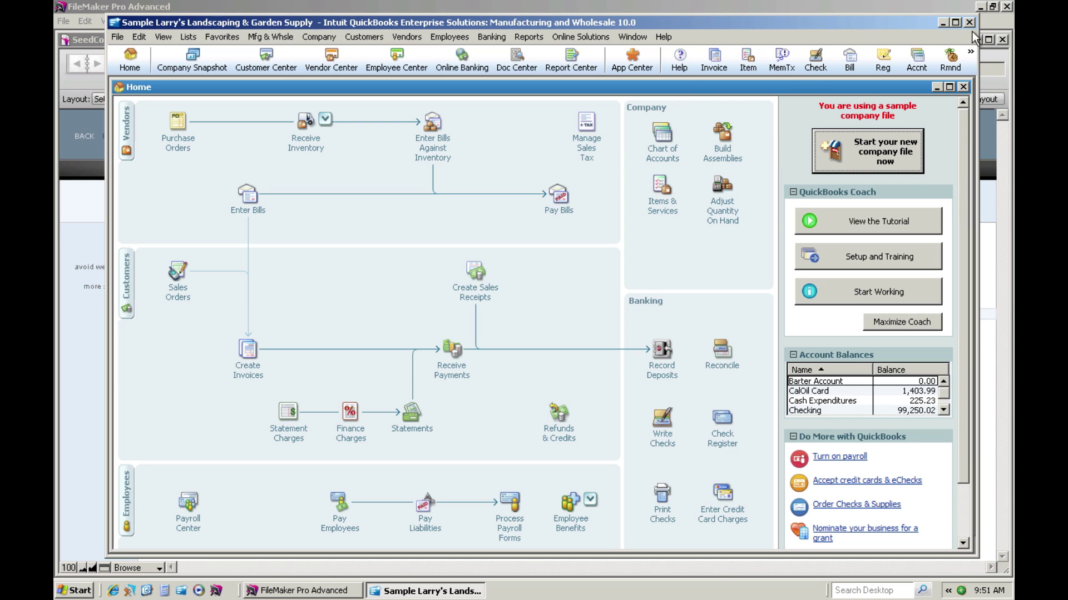
Minimise QuickBooks Enterprise to reveal the FileMaker SeedCodeComplete Settings layout.
left_click(943, 22)
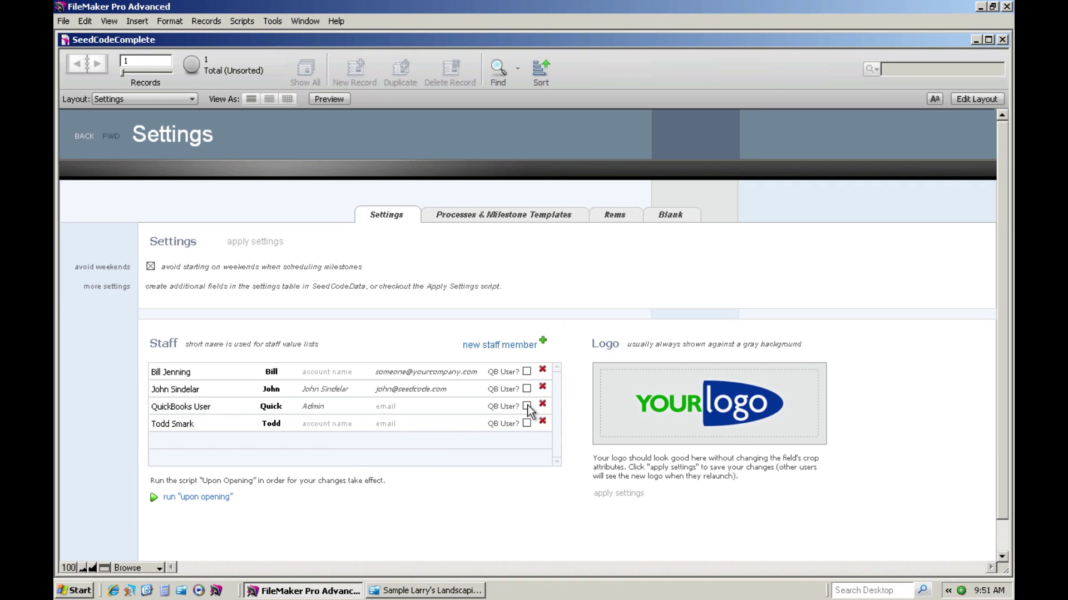
Tick QB User? for QuickBooks User, paste the connector licence key, and rerun the startup script.
left_click(527, 406)
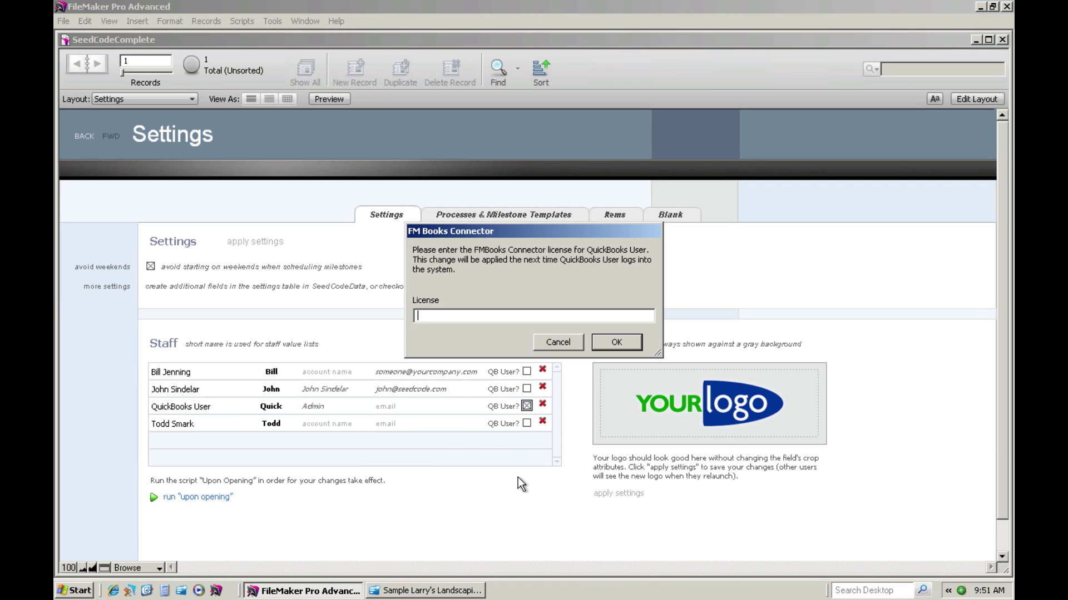
key("ctrl+v")
left_click(619, 343)
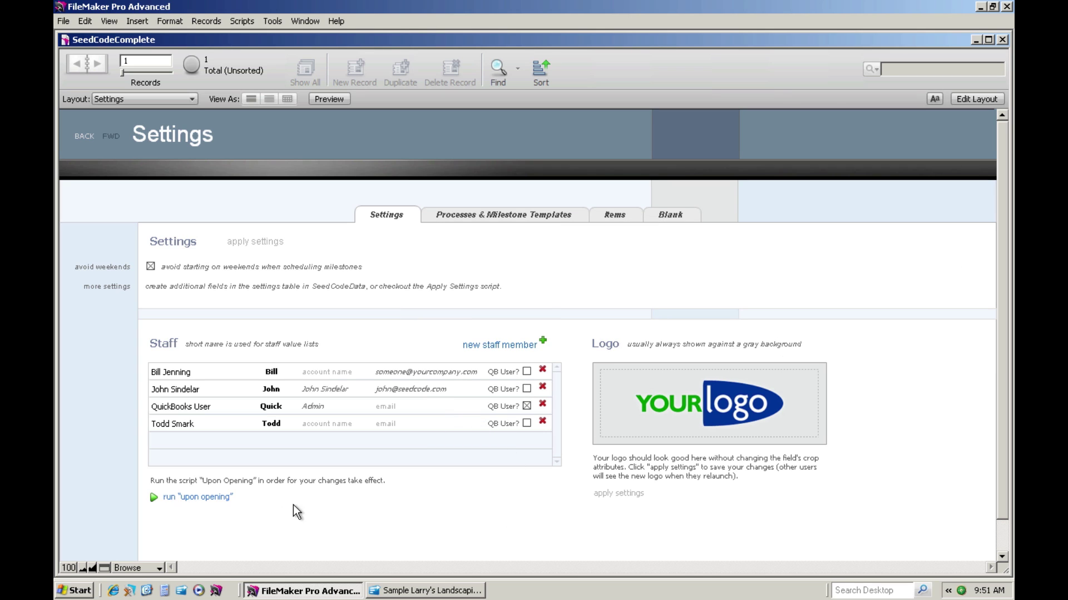
left_click(227, 505)
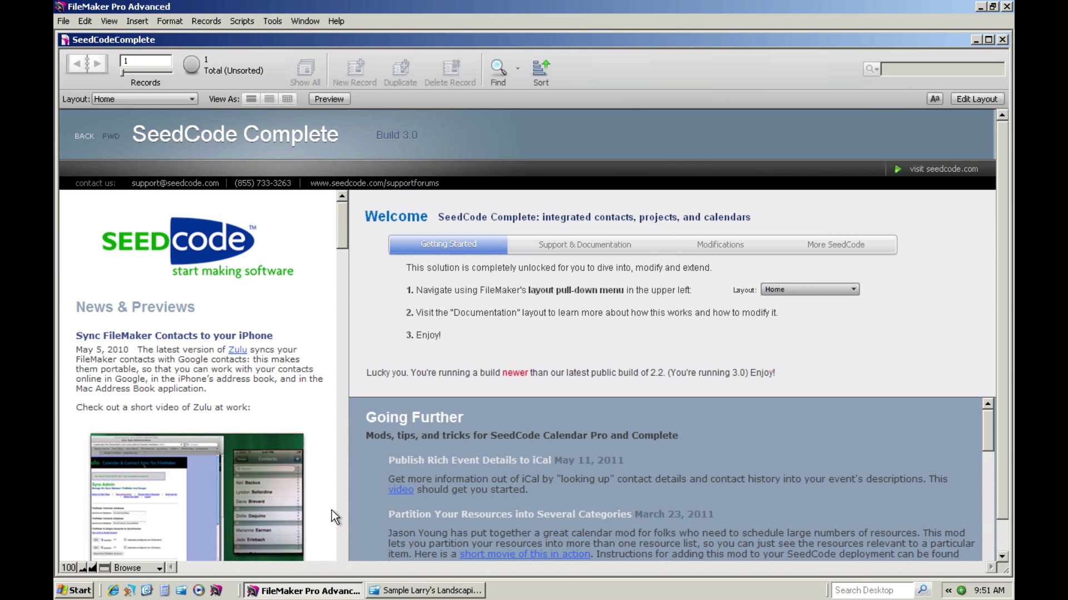
Switch back to the Settings layout from the Layout pop-up menu.
left_click(134, 98)
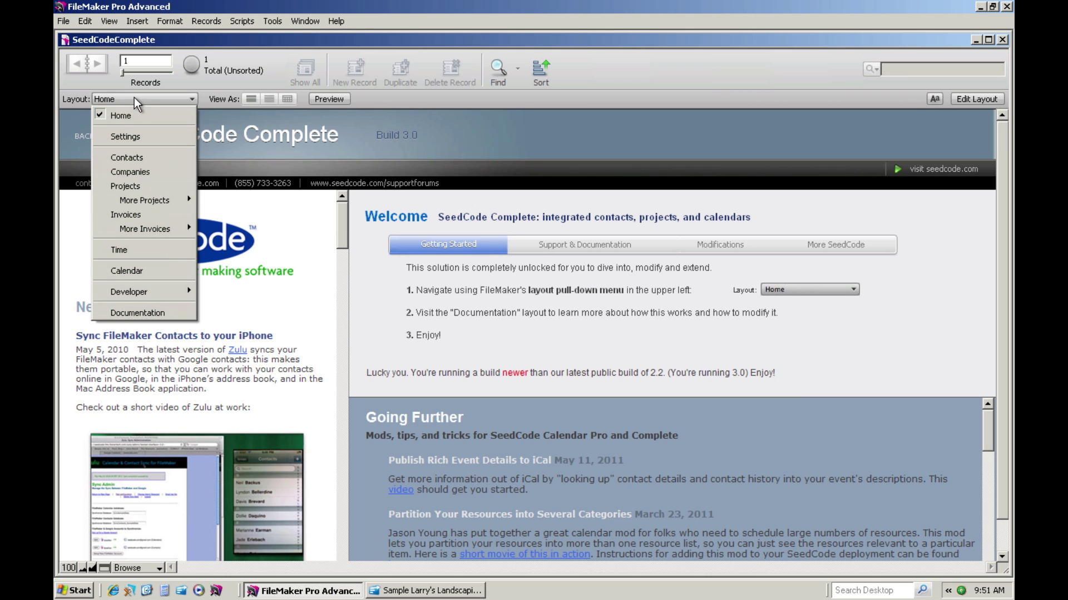
left_click(142, 137)
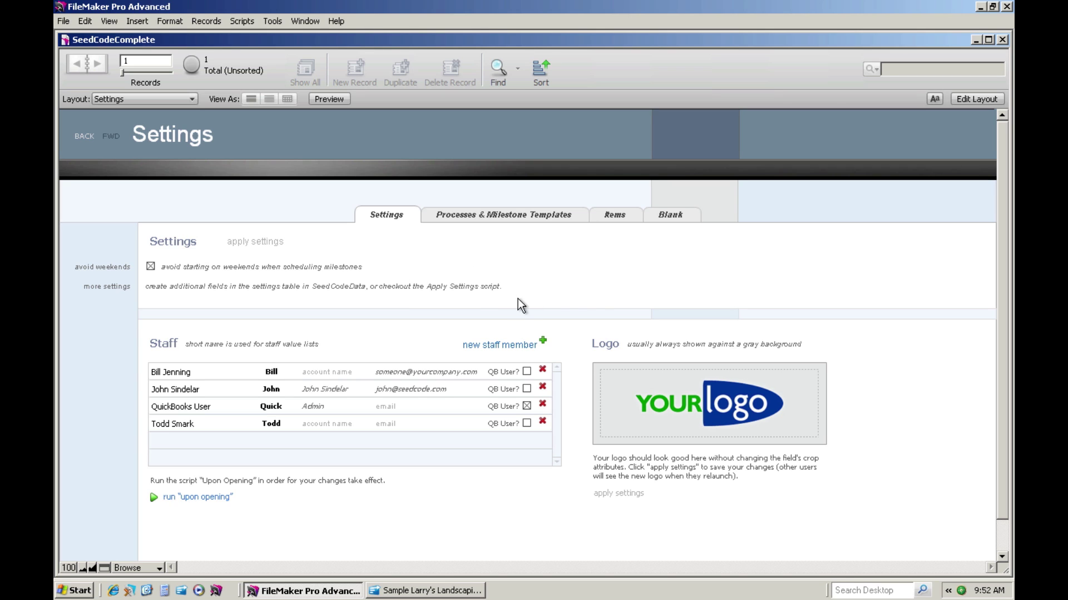
On the Items tab, build the item value list from QuickBooks data.
left_click(615, 215)
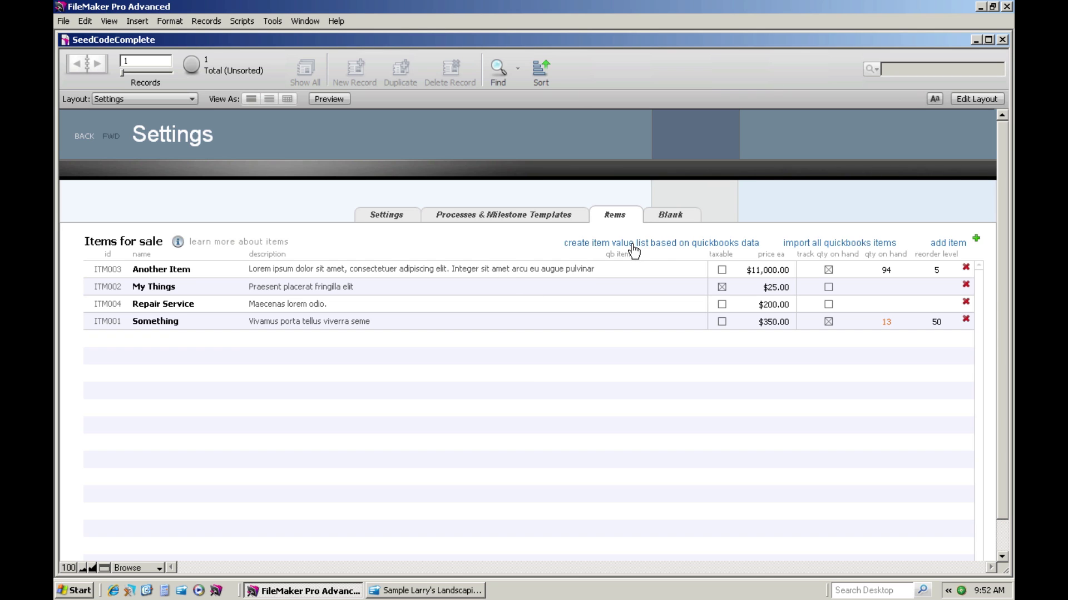
left_click(525, 251)
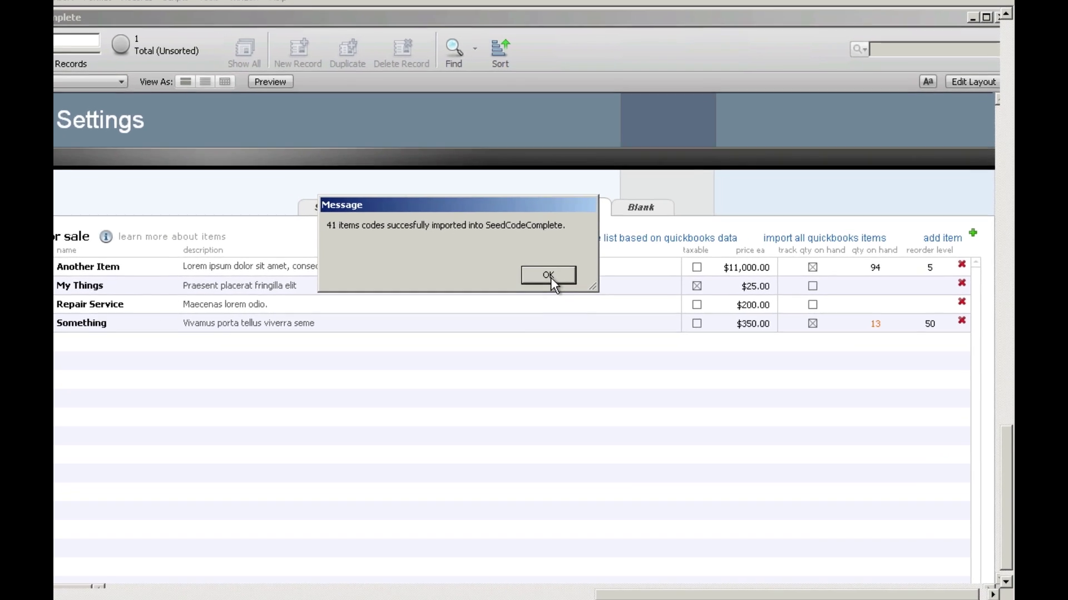
left_click(585, 277)
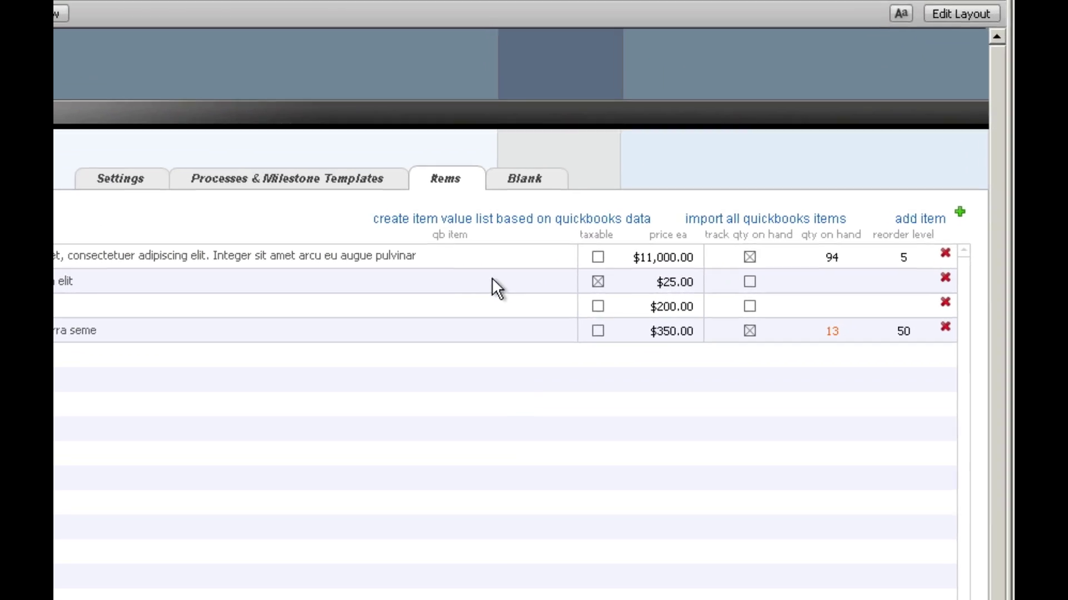
Link the four items to QuickBooks items 1/2" Line, 1/4" Line, Gardening and Permits.
left_click(500, 253)
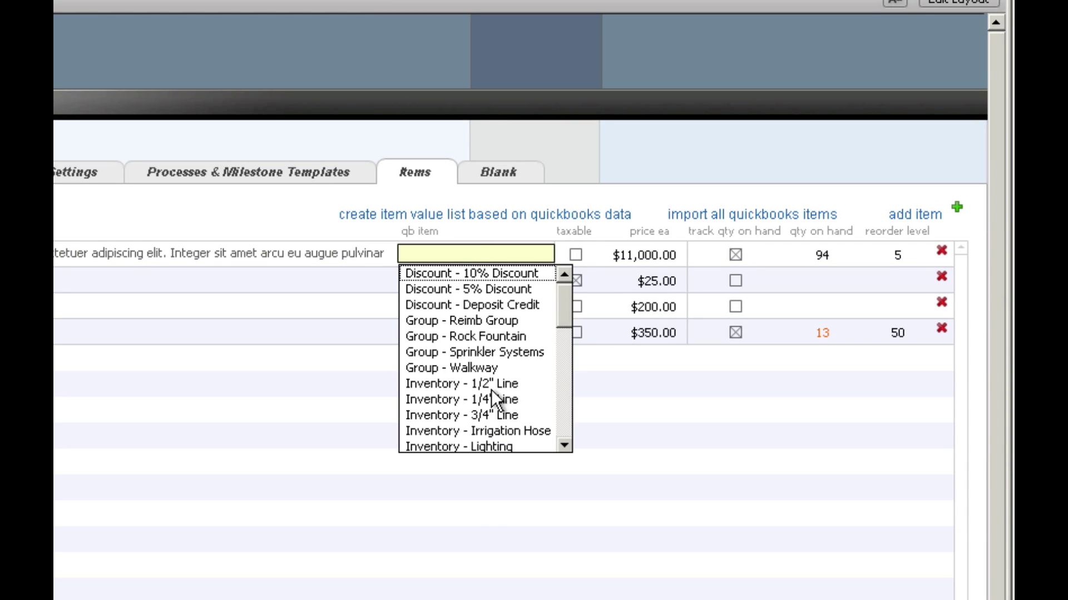
left_click(491, 389)
left_click(475, 281)
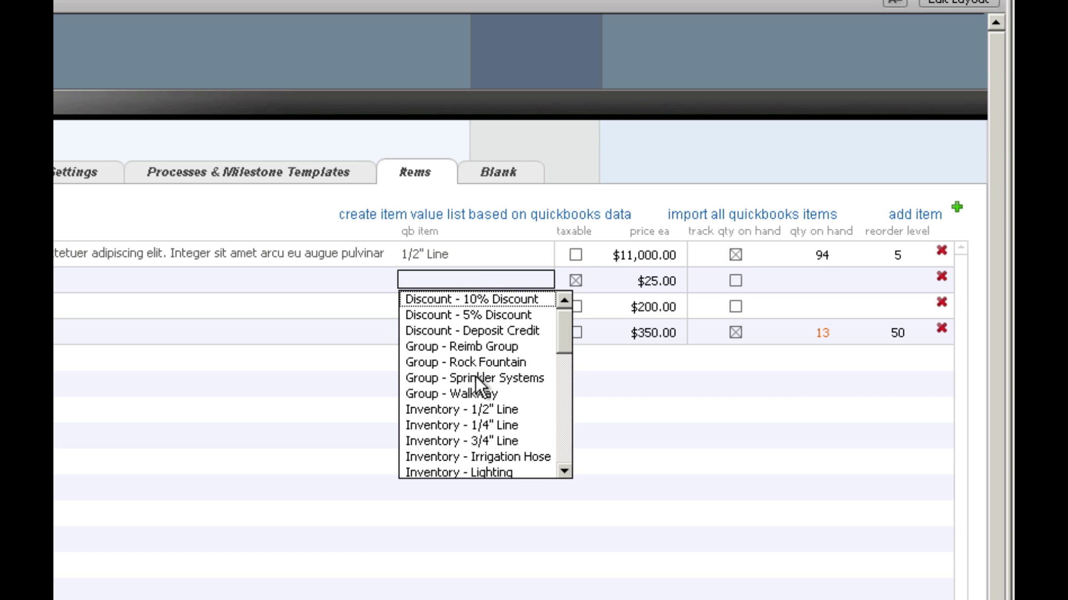
left_click(492, 424)
left_click(448, 309)
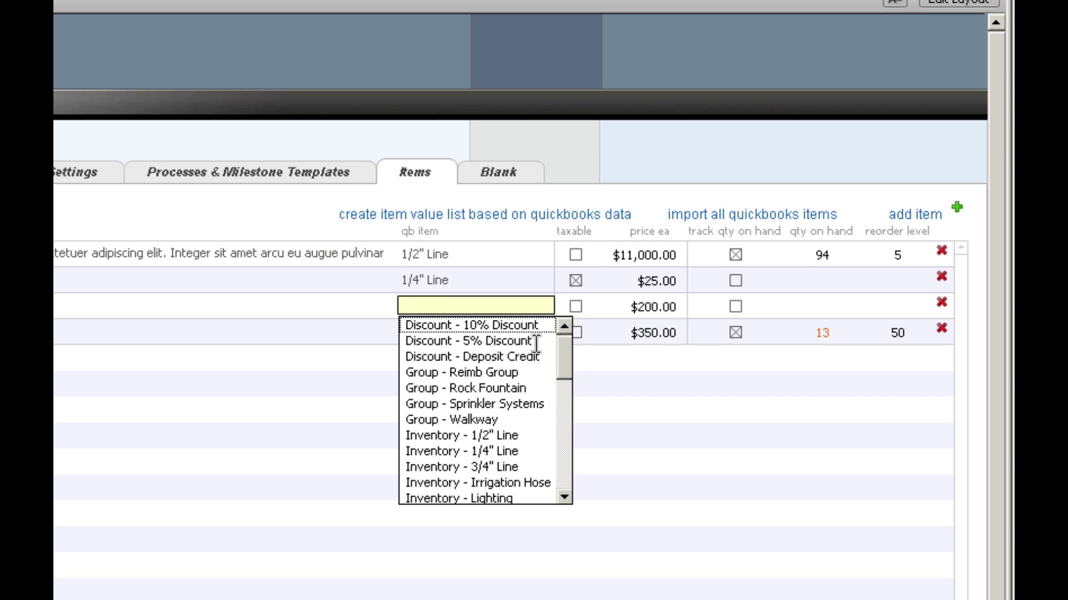
left_click_drag(568, 356, 567, 467)
left_click(491, 434)
left_click(508, 329)
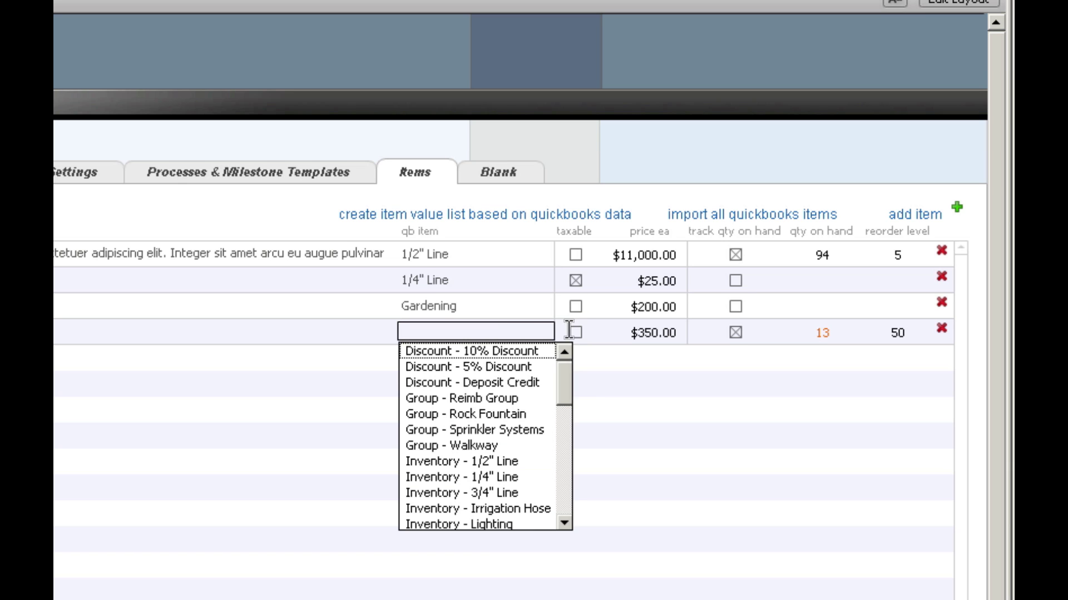
left_click_drag(570, 383, 559, 477)
left_click(513, 459)
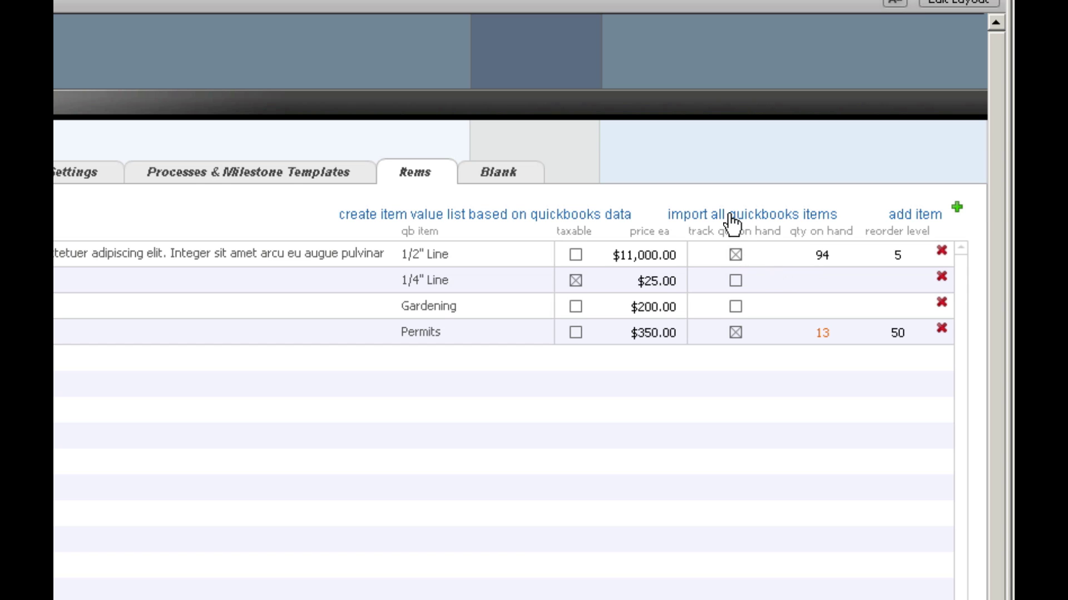
Import all QuickBooks items, filling Items for sale with entries like Citrus Trees and Fountain.
left_click(735, 161)
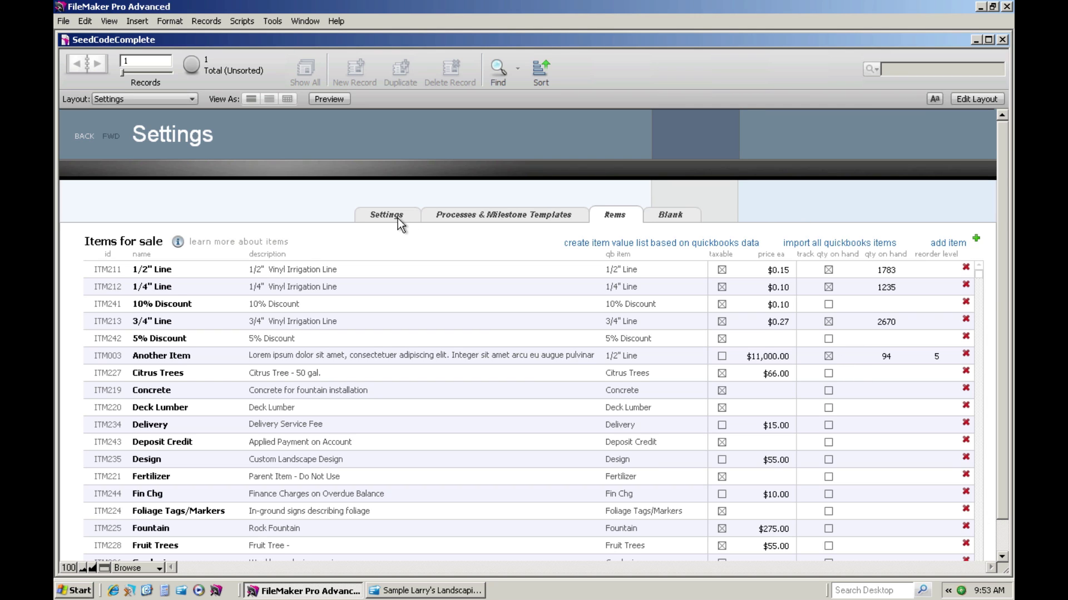
Go to the Companies layout and show Russell Builders & Hardware's QuickBooks tab.
left_click(374, 217)
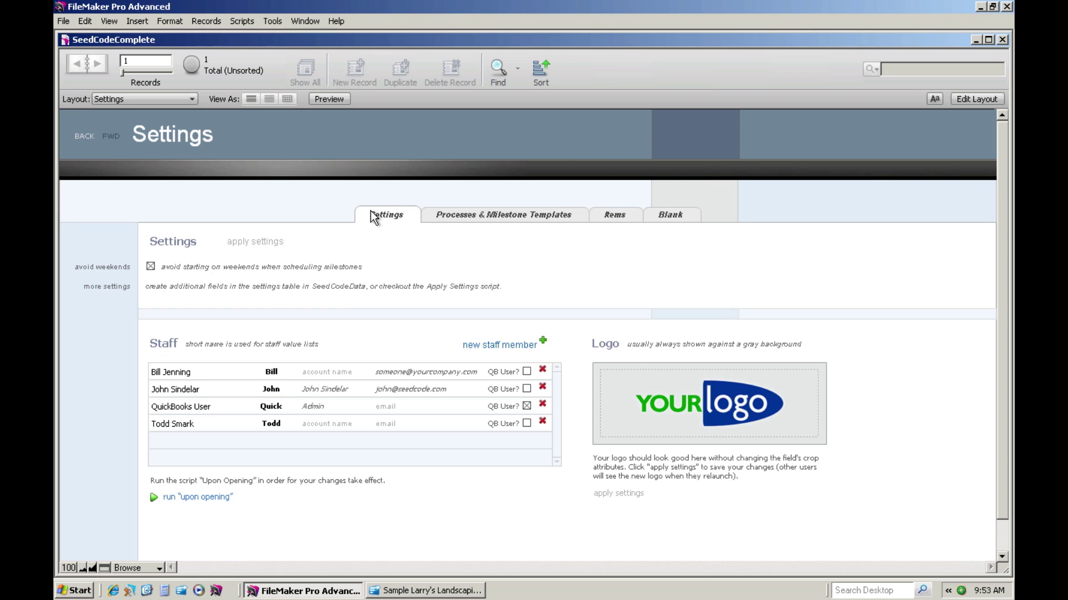
left_click(172, 99)
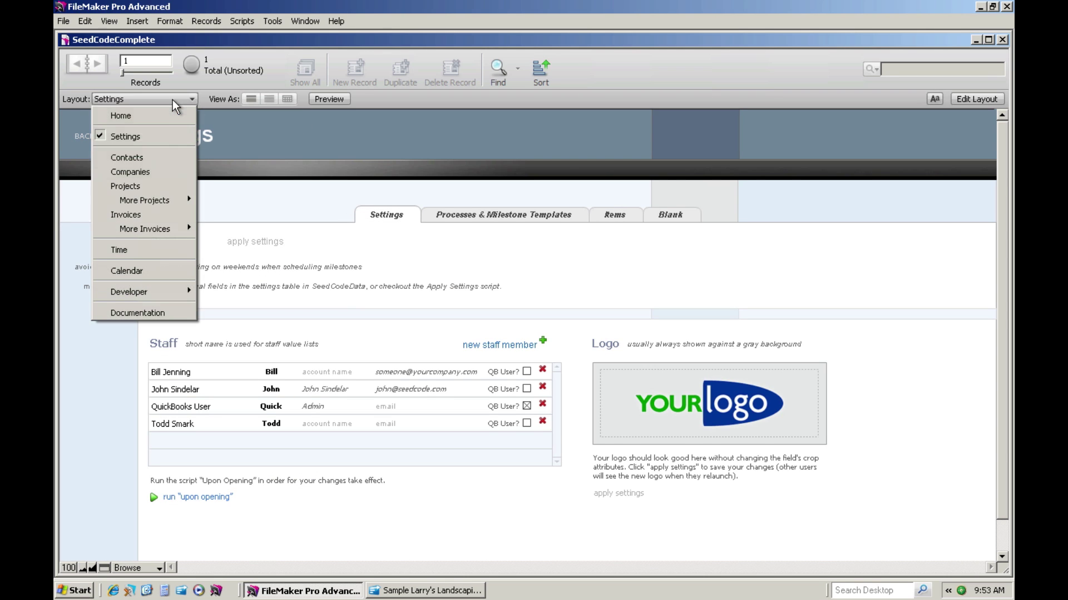
left_click(158, 172)
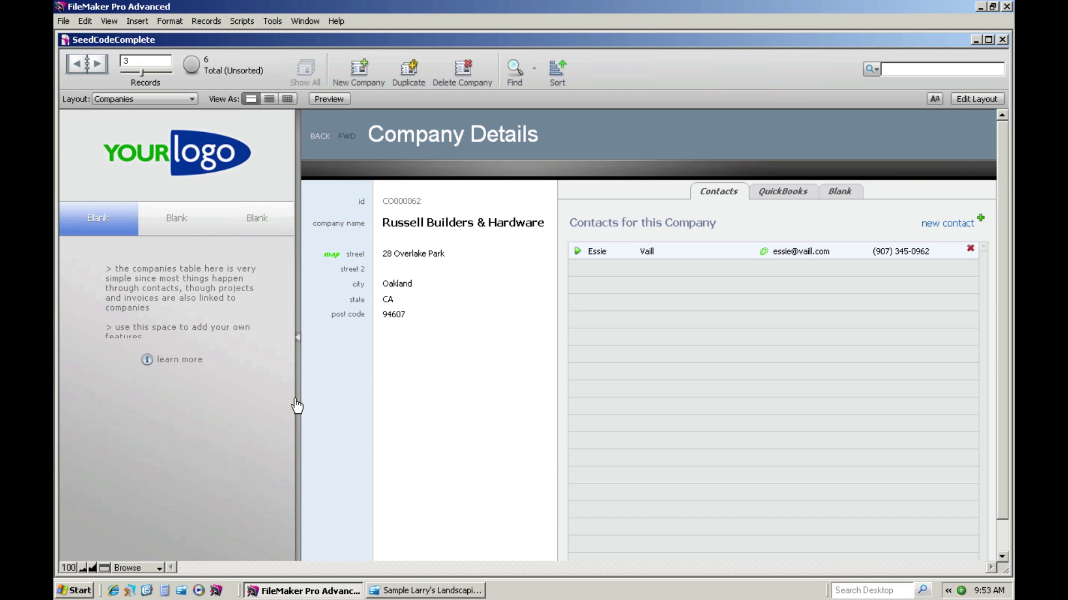
left_click(790, 194)
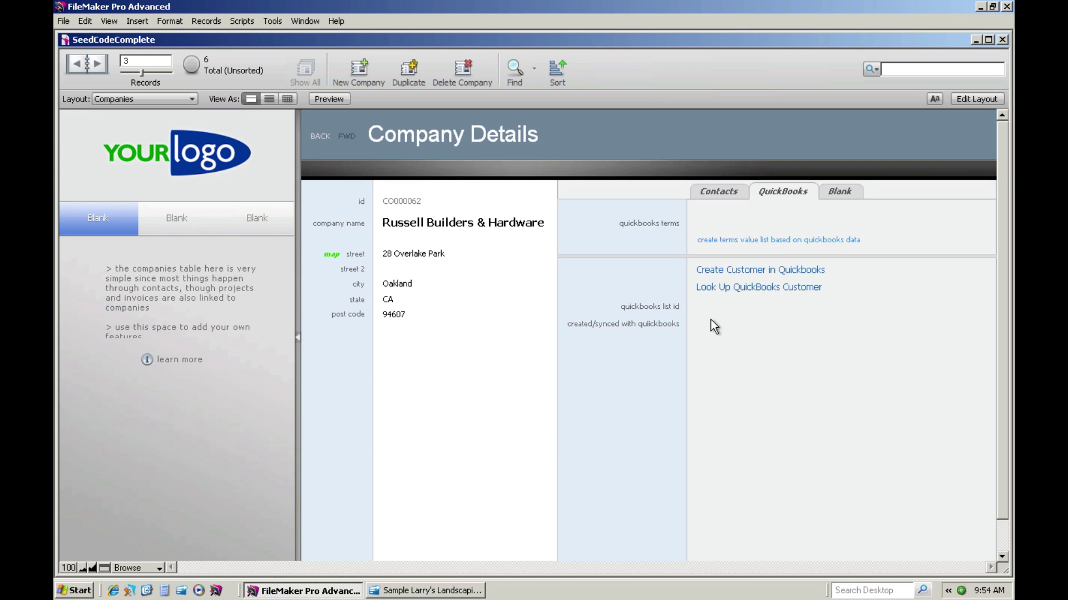
Search QuickBooks customers for 'Russell', see only Russell Chiropractic, and cancel the lookup.
left_click(726, 290)
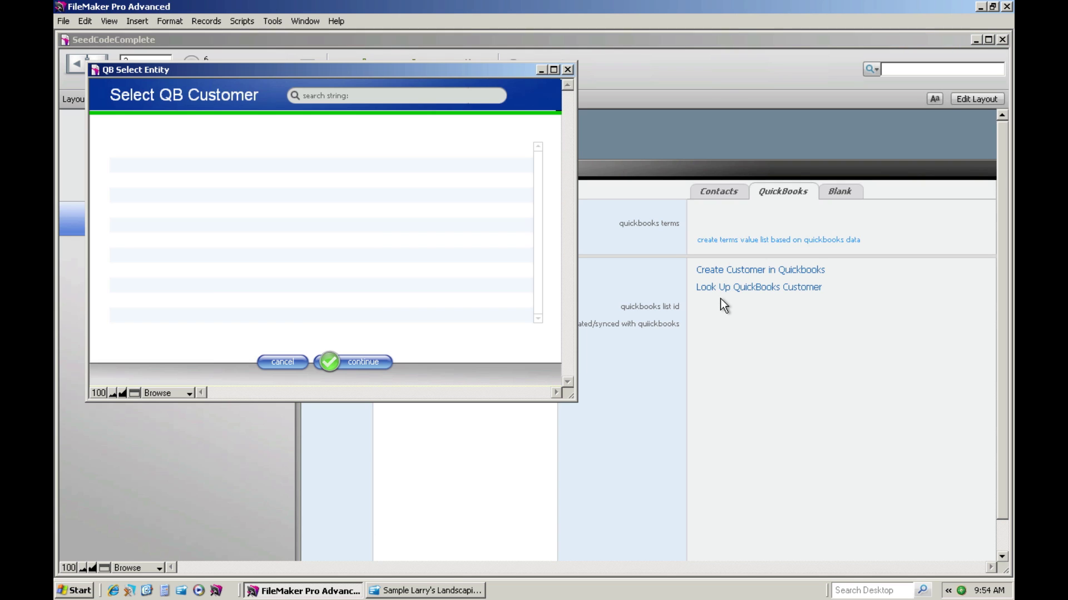
left_click(422, 95)
type("Russ")
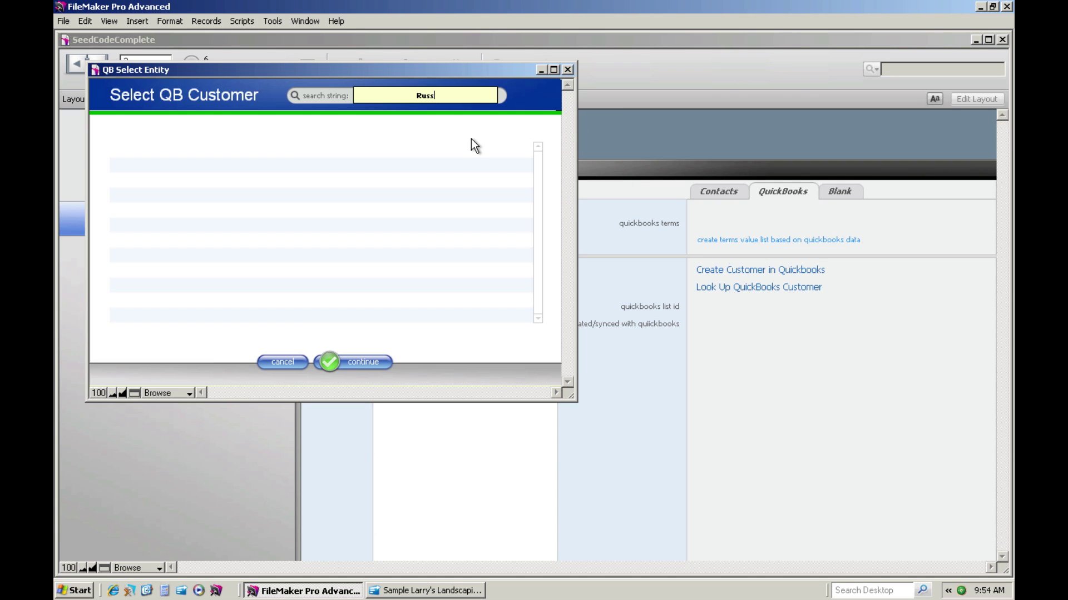
type("ell")
key("Return")
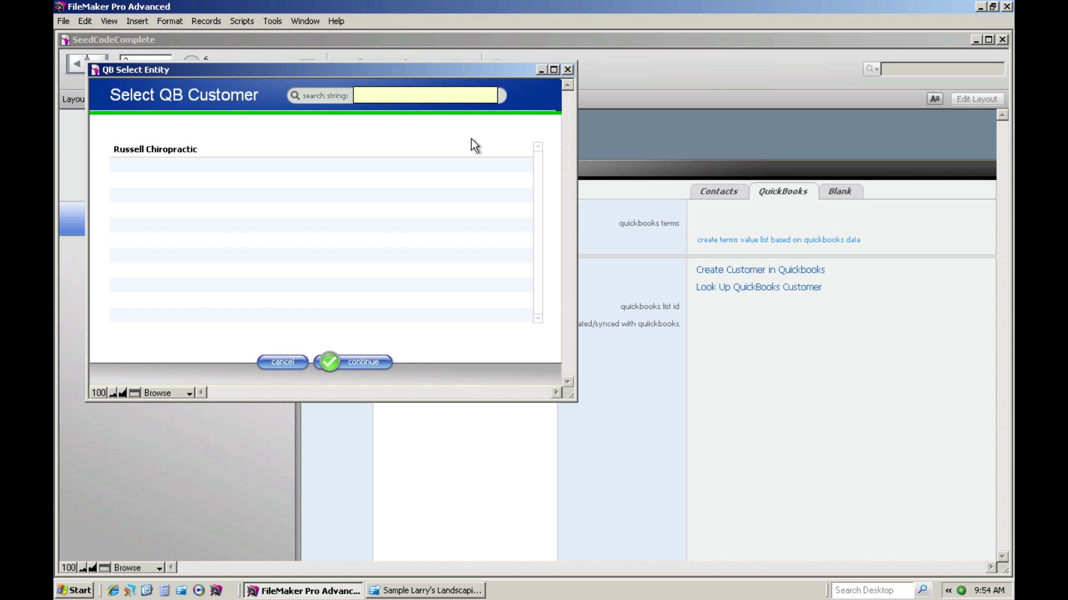
left_click_drag(415, 71, 793, 144)
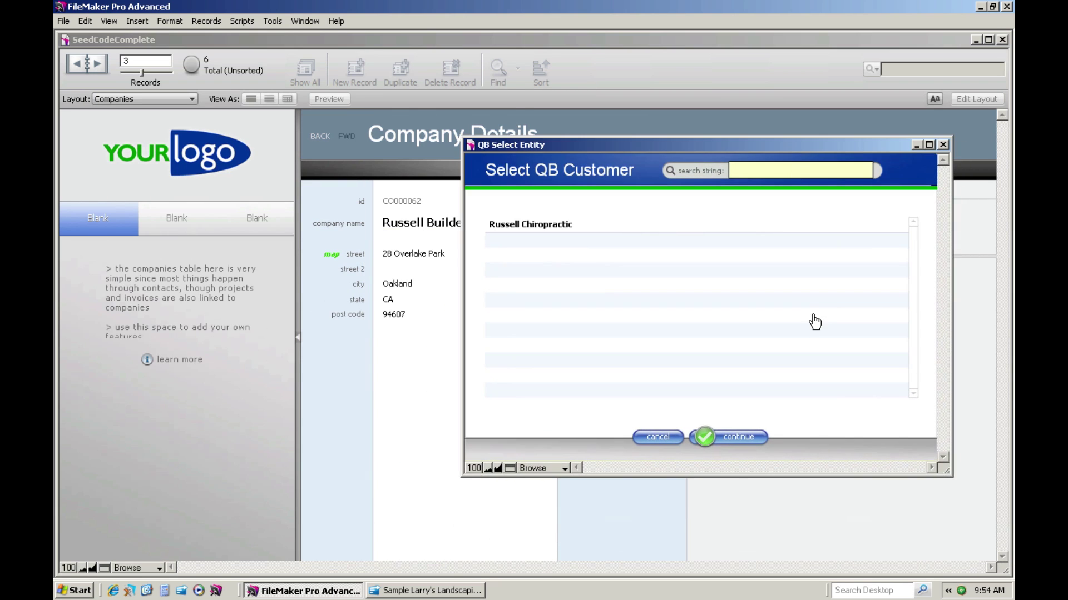
left_click(656, 438)
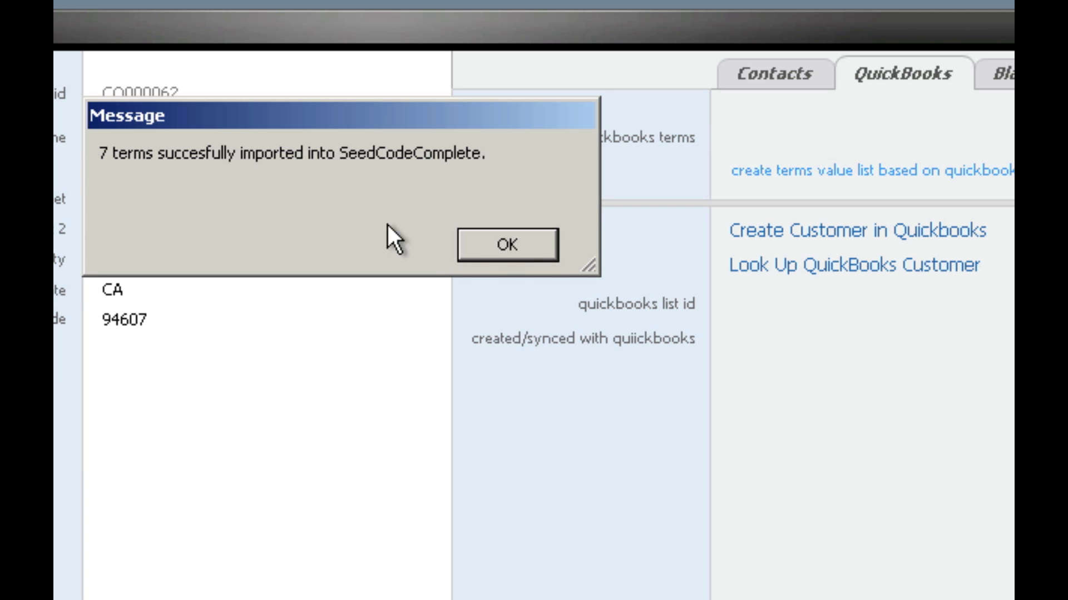
Acknowledge the 7 imported QuickBooks terms and set the company's terms to Net 30.
left_click(507, 244)
left_click(775, 139)
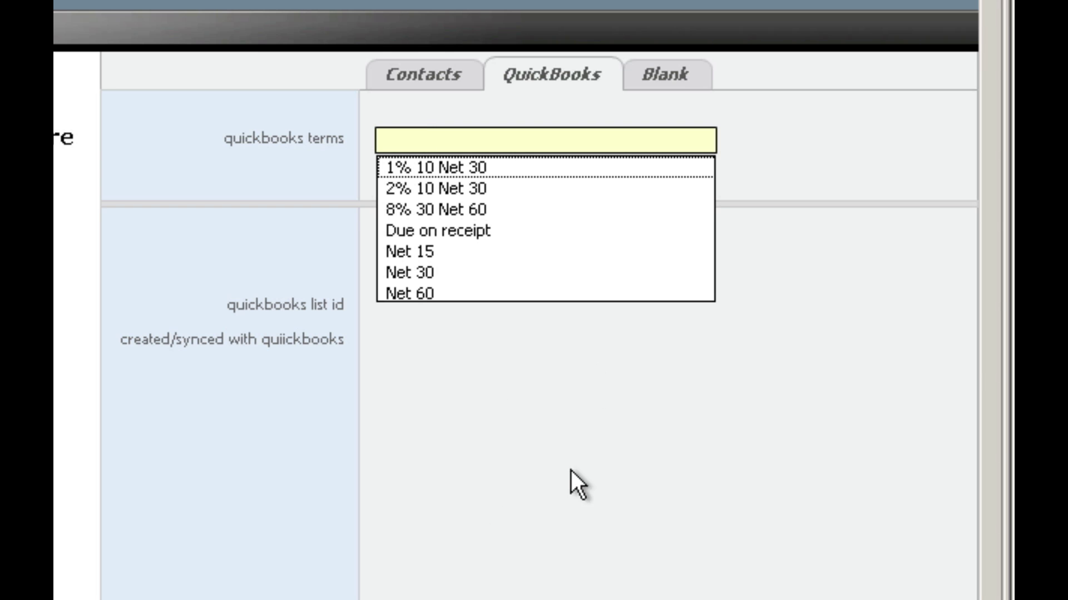
left_click(435, 271)
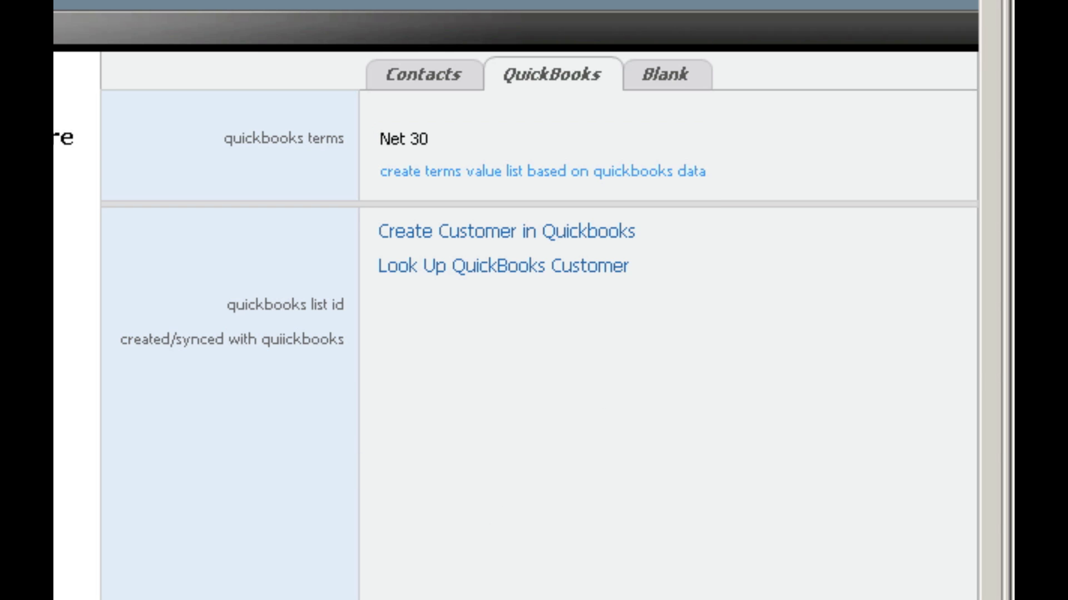
Create Russell Builders & Hardware as a QuickBooks customer, filling its list id and sync time.
left_click(526, 232)
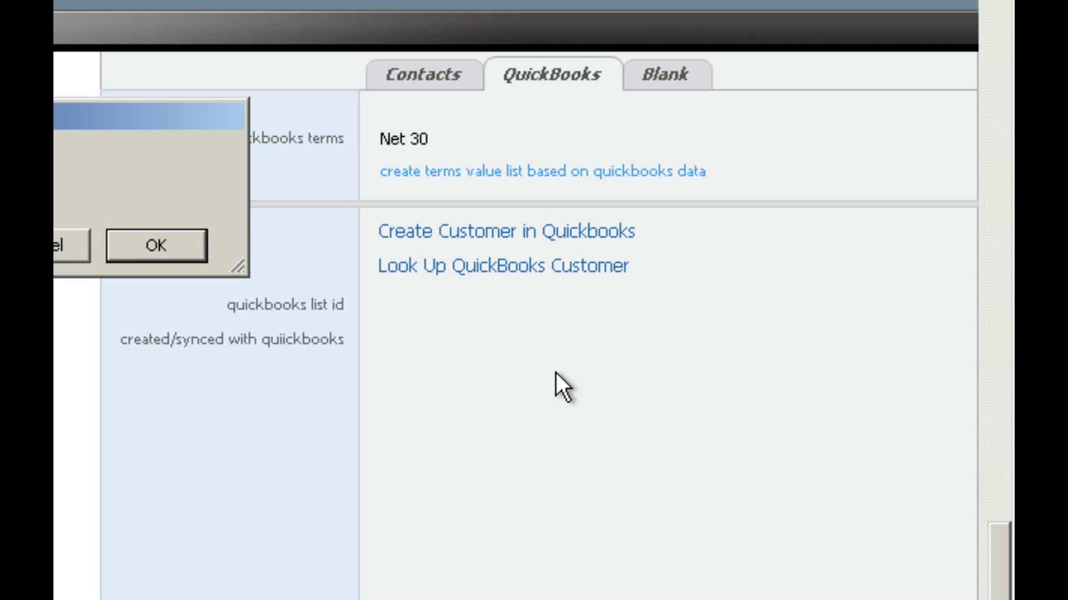
left_click(179, 252)
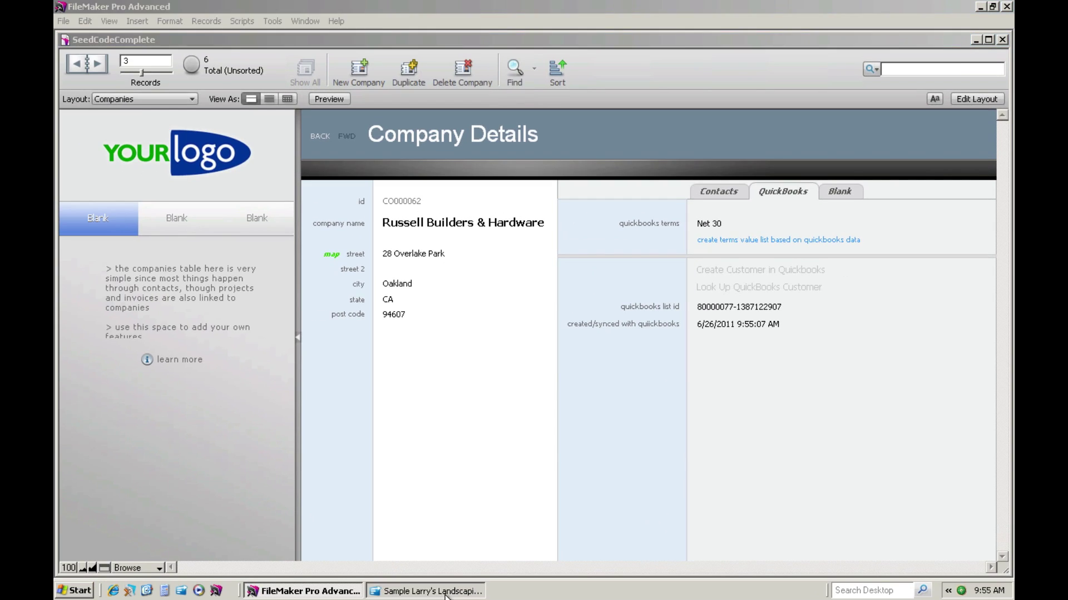
In QuickBooks Customer Center, verify Russell Builders & Hardware is listed with Net 30 terms, then minimize QuickBooks.
left_click(425, 591)
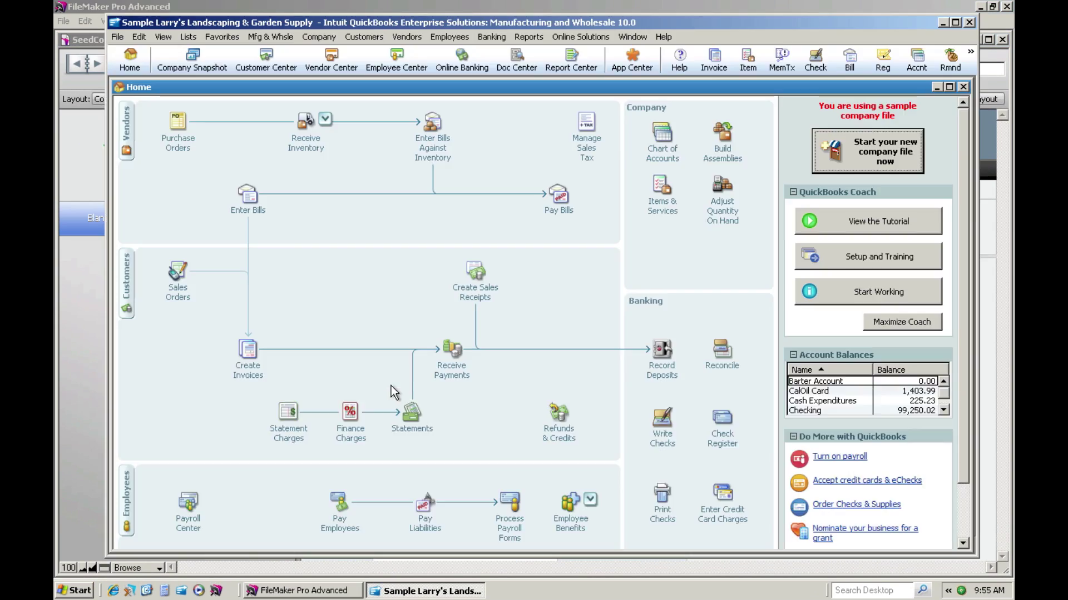
left_click(128, 300)
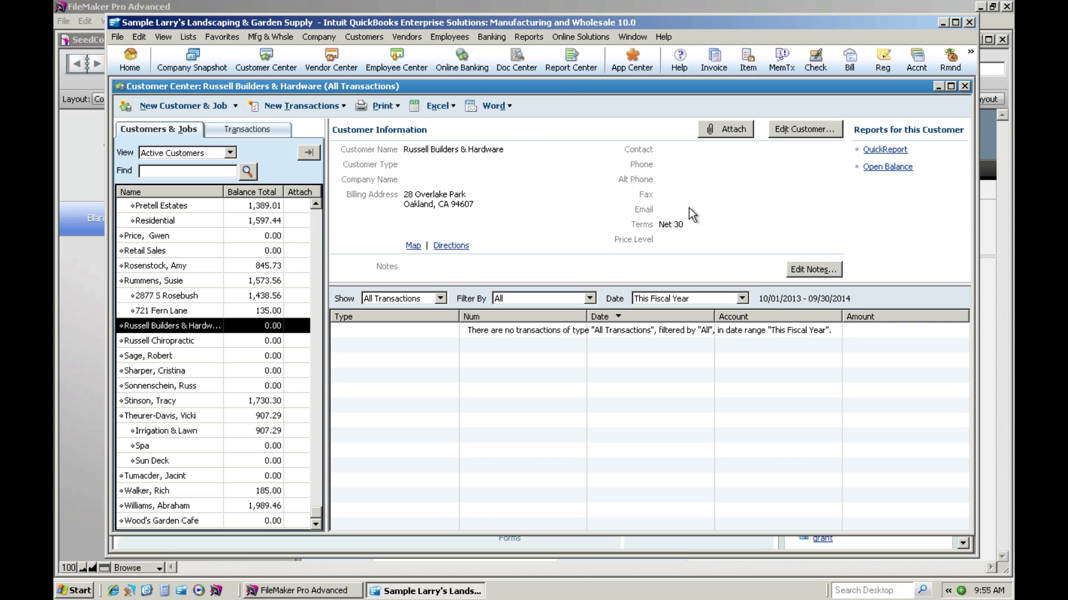
left_click(942, 23)
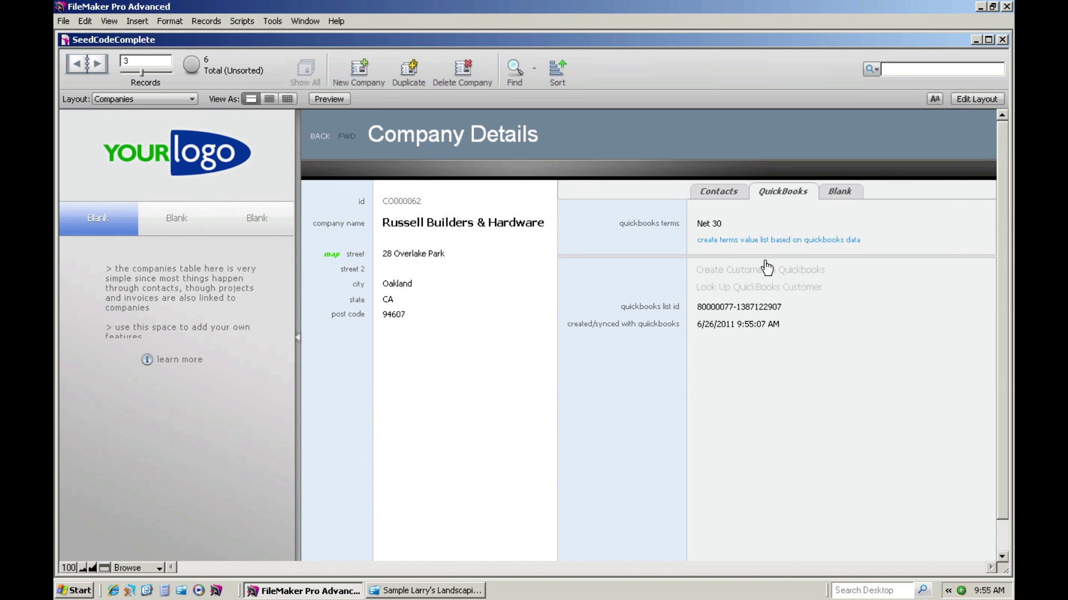
On the next company record, look up 'Apple' and link Apple, Inc. as its QuickBooks customer.
left_click(98, 66)
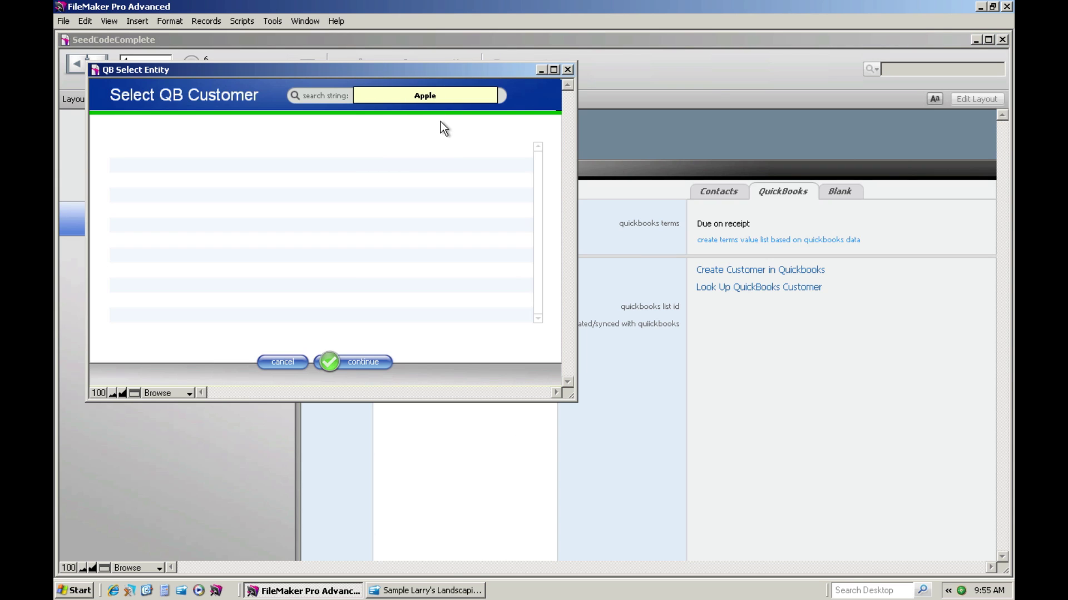
key("Return")
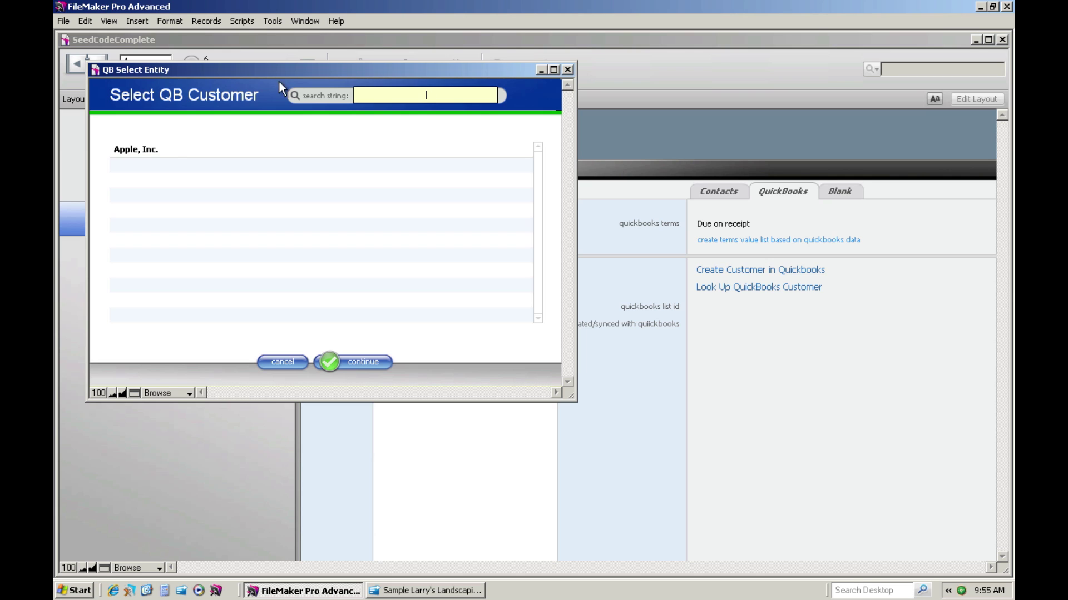
left_click(168, 149)
left_click(342, 361)
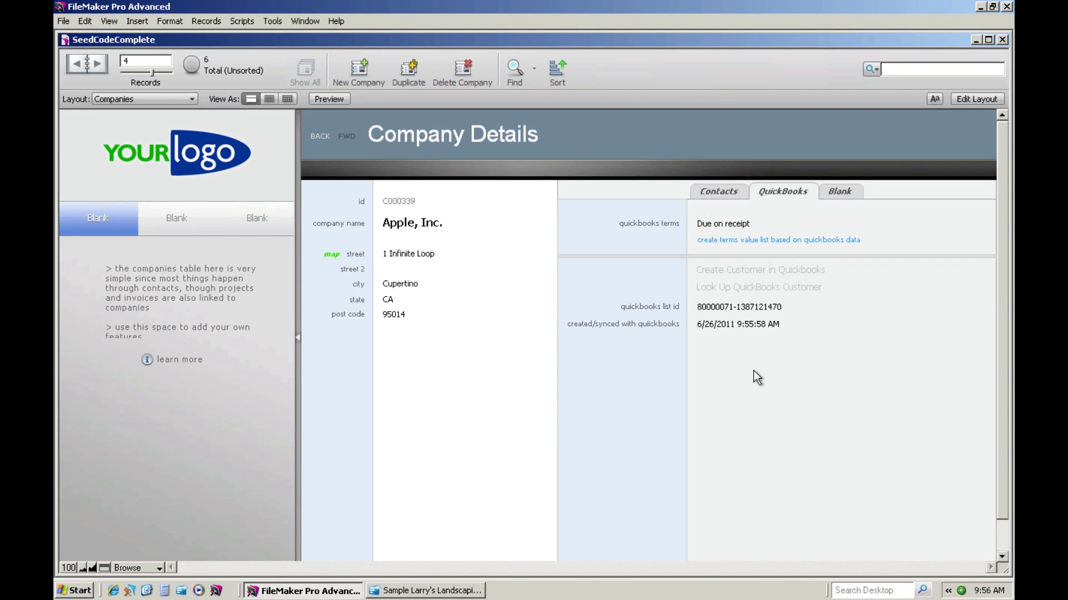
Go back to Russell Builders & Hardware and open its single contact from the Contacts list.
left_click(76, 63)
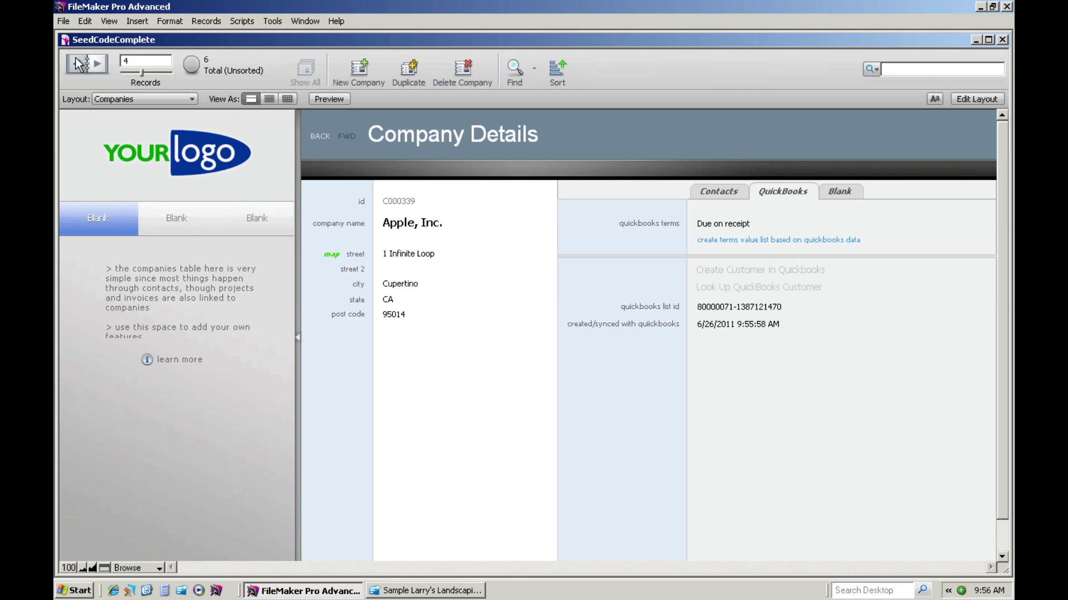
left_click(720, 193)
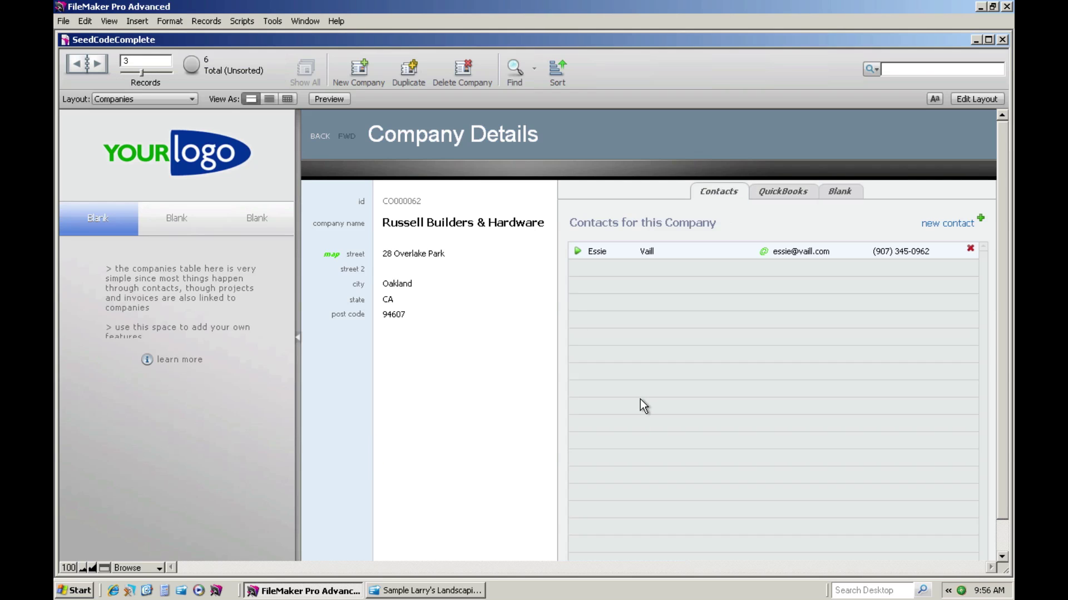
left_click(577, 253)
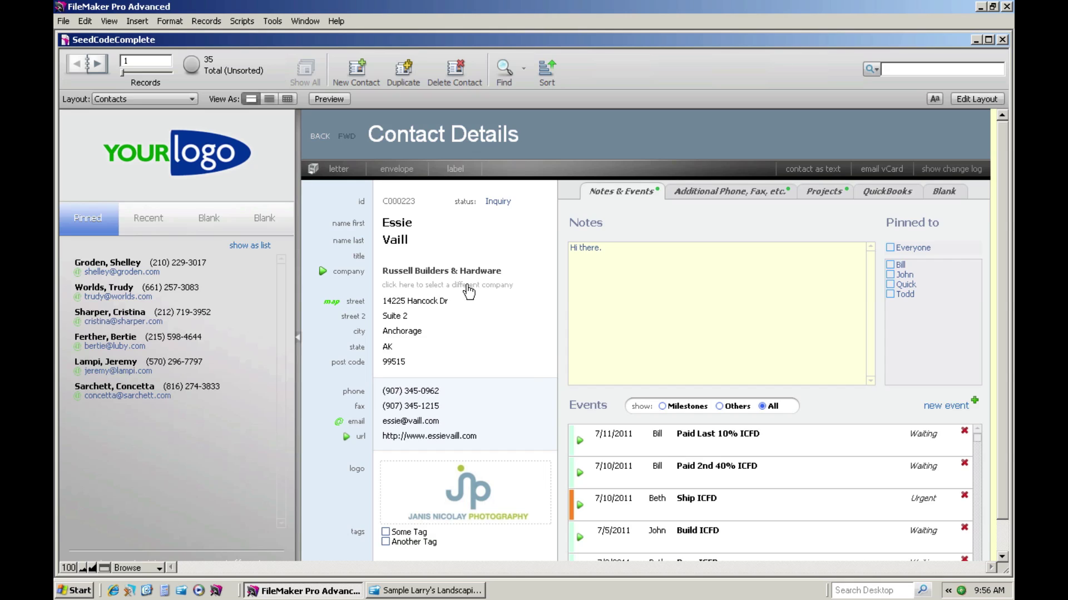
Set the contact's QuickBooks terms to Net 30.
left_click(888, 191)
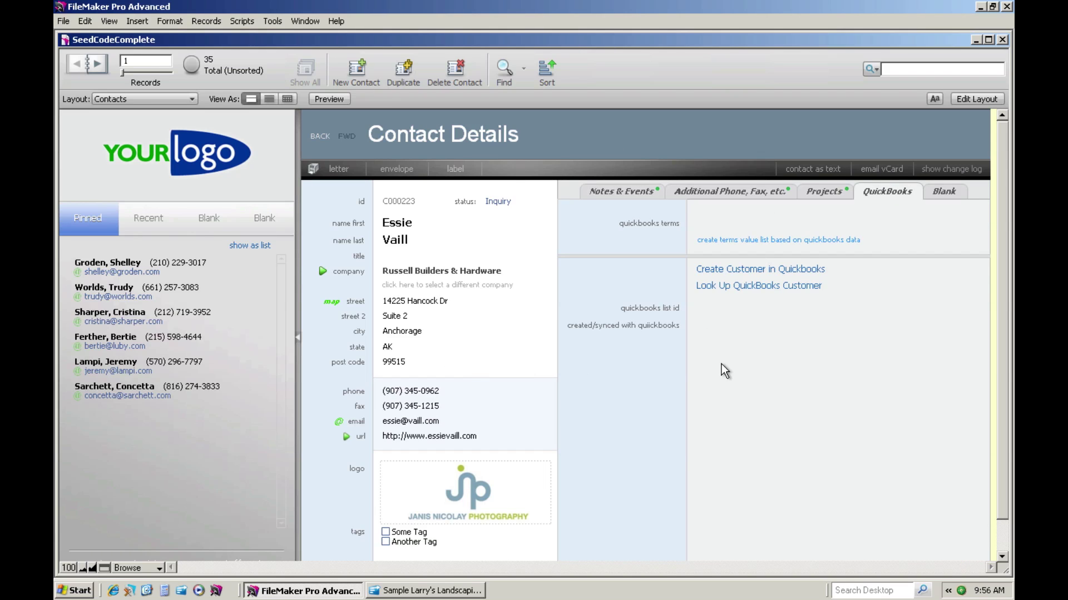
left_click(721, 223)
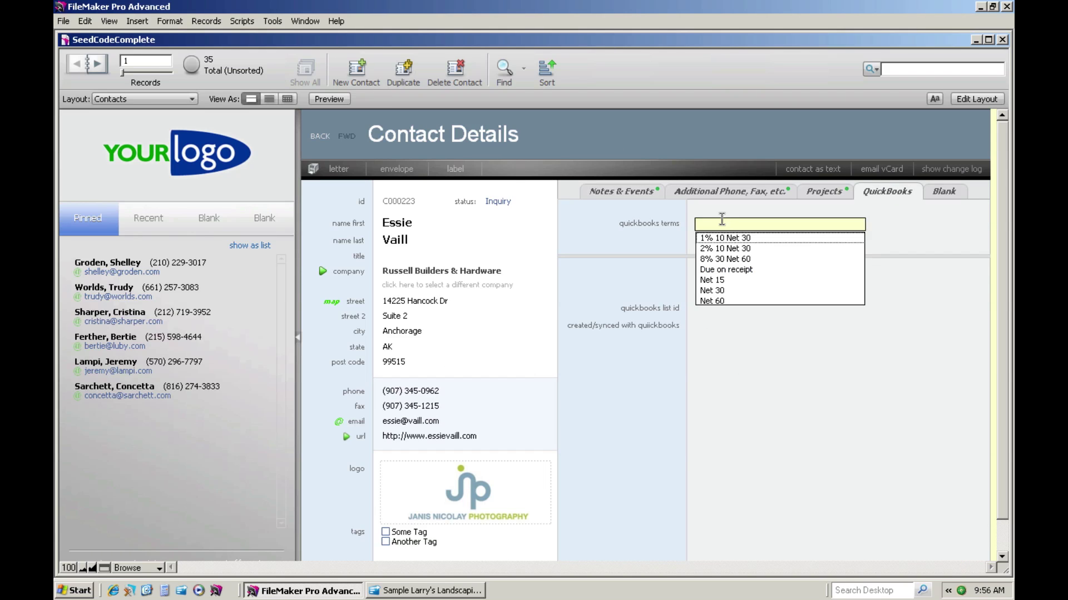
left_click(712, 290)
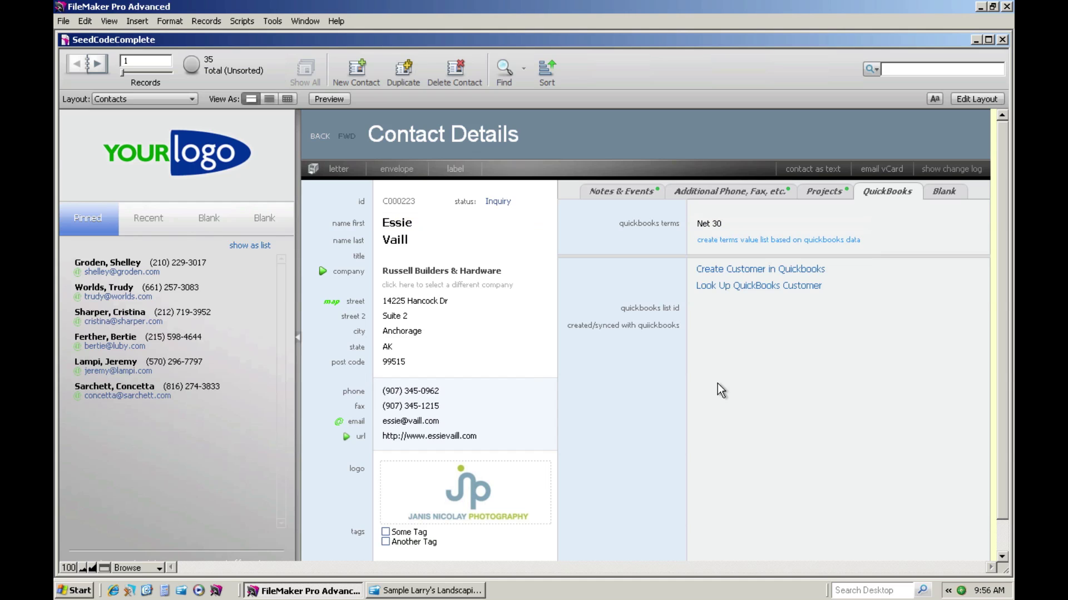
Create the contact as a QuickBooks customer and switch over to QuickBooks.
left_click(747, 270)
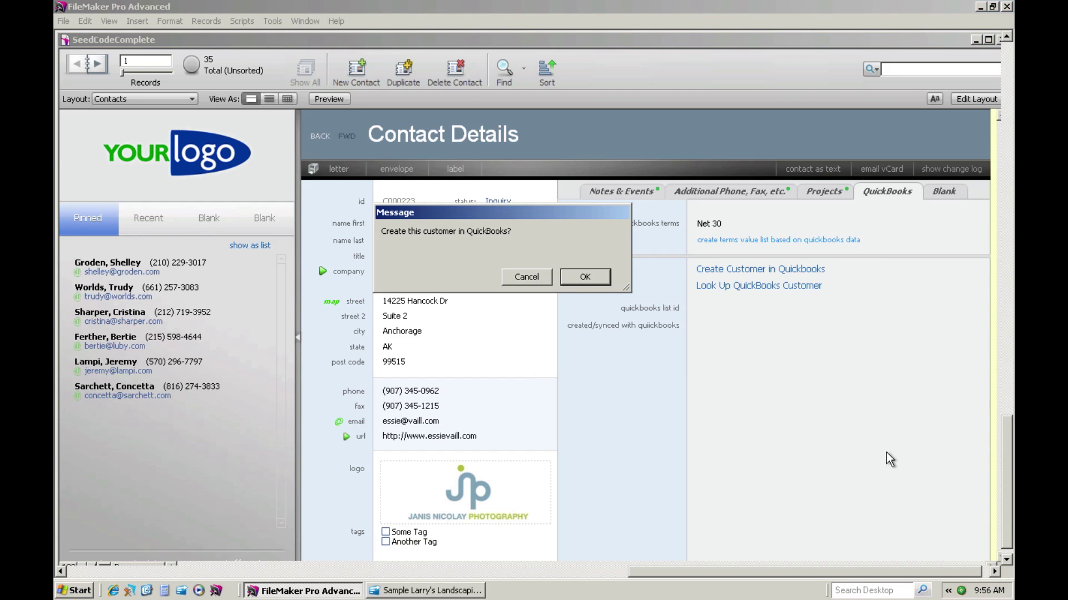
left_click(576, 278)
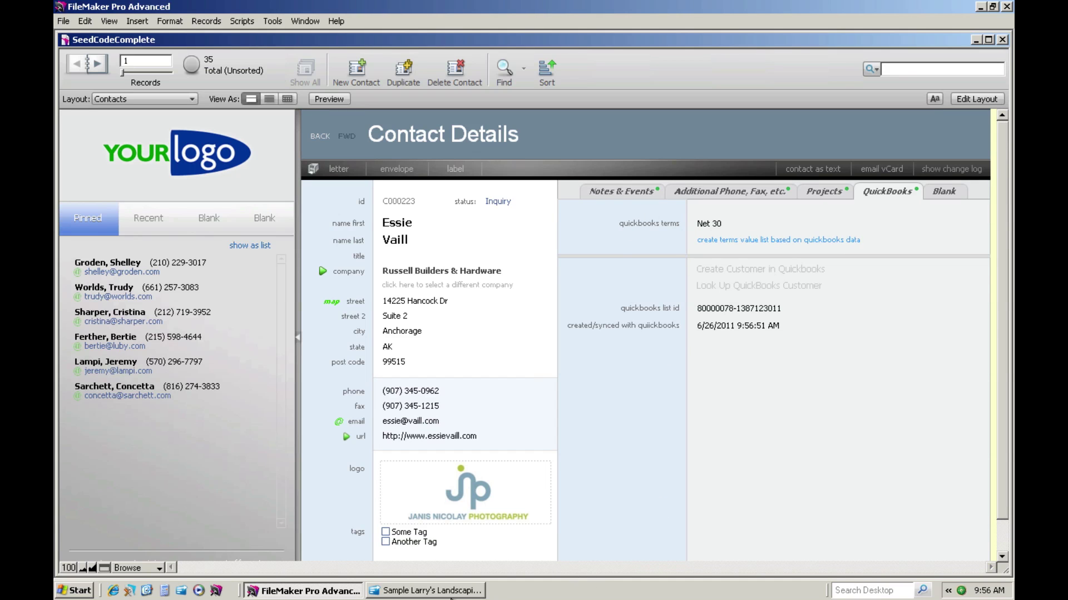
left_click(454, 588)
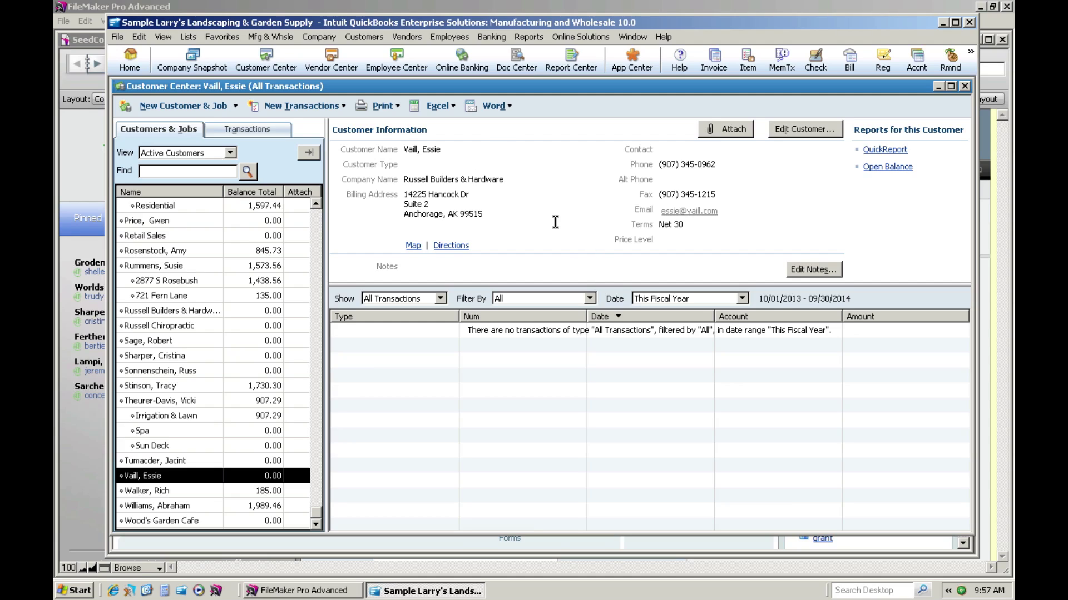
Verify the contact is listed under Russell Builders & Hardware with Net 30, then minimize QuickBooks.
left_click(944, 24)
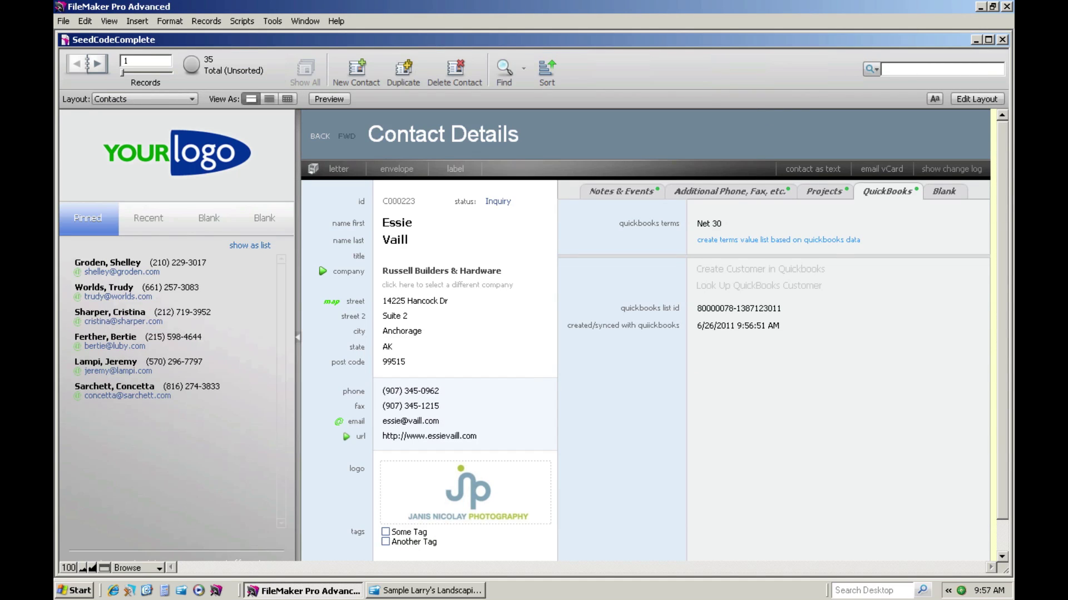
Open the ICFD project's details from the contact's Projects list.
left_click(820, 192)
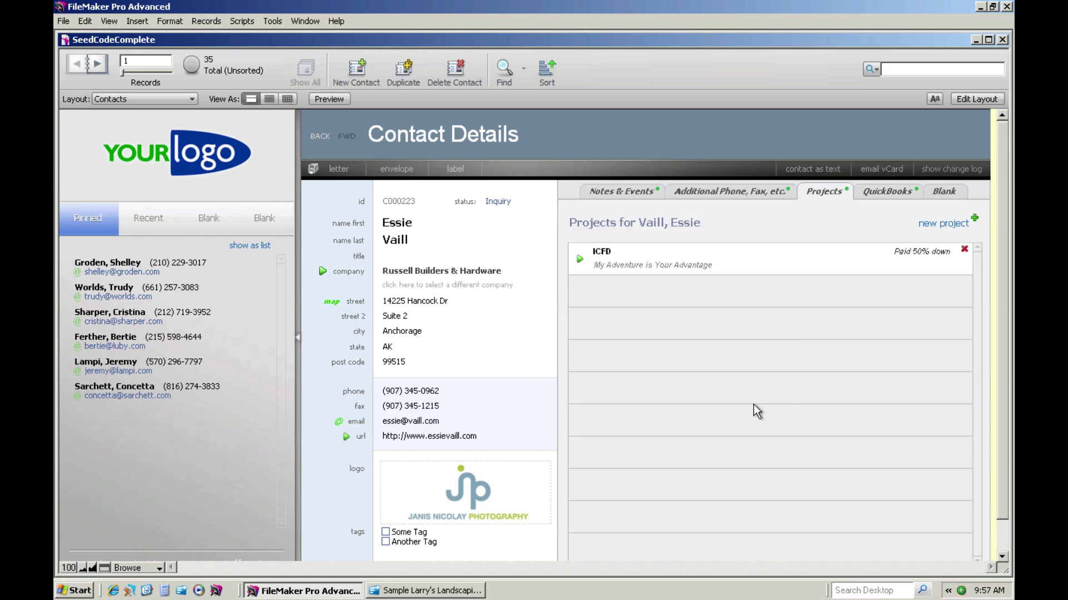
left_click(611, 193)
left_click(825, 192)
left_click(580, 259)
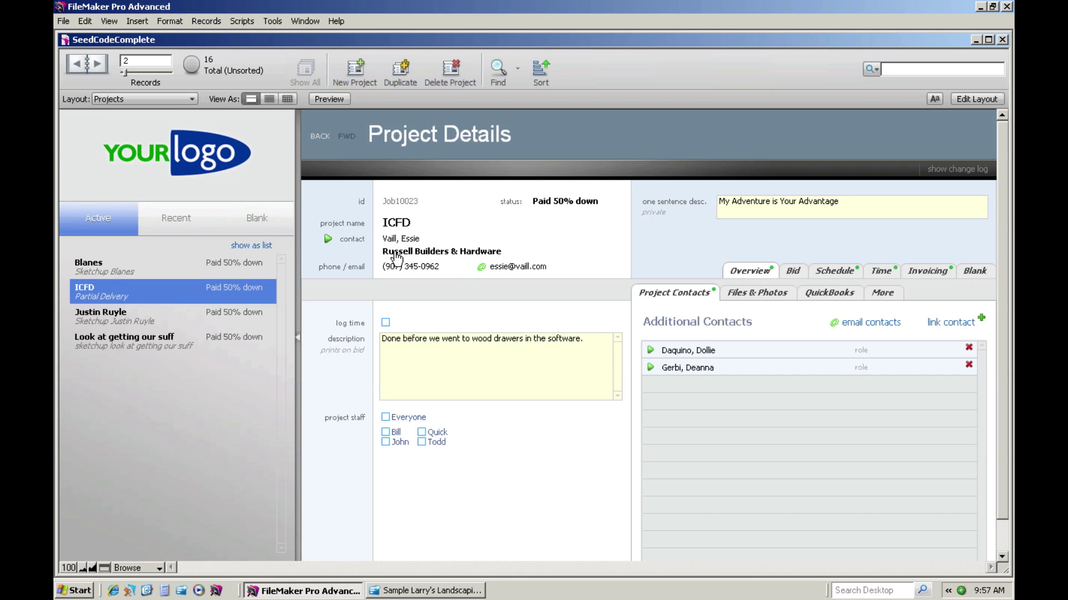
Set the ICFD project to post to Company and create it as a QuickBooks job.
left_click(820, 295)
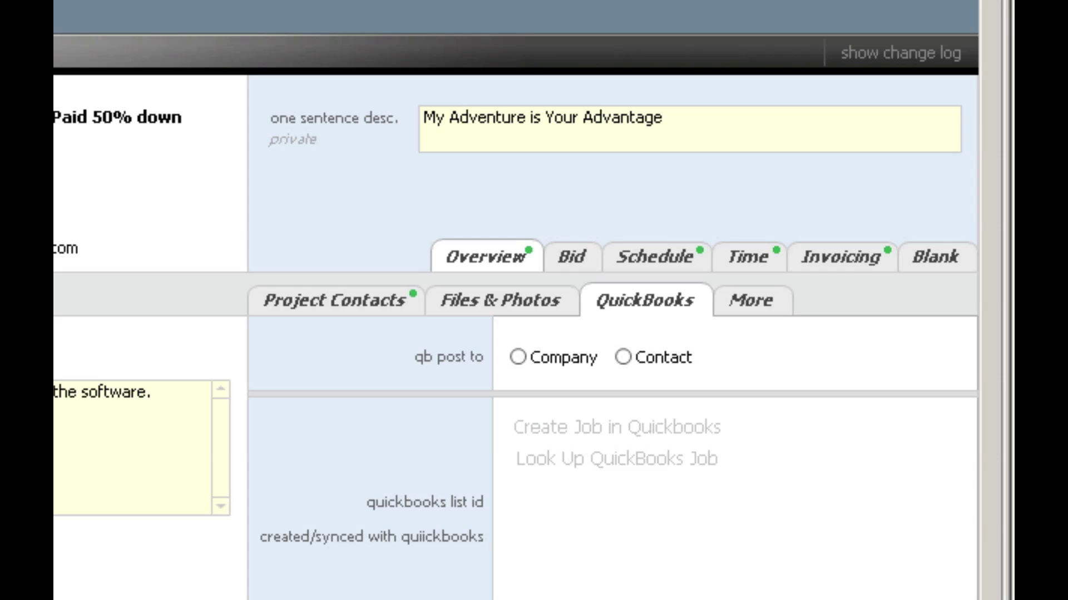
left_click(525, 362)
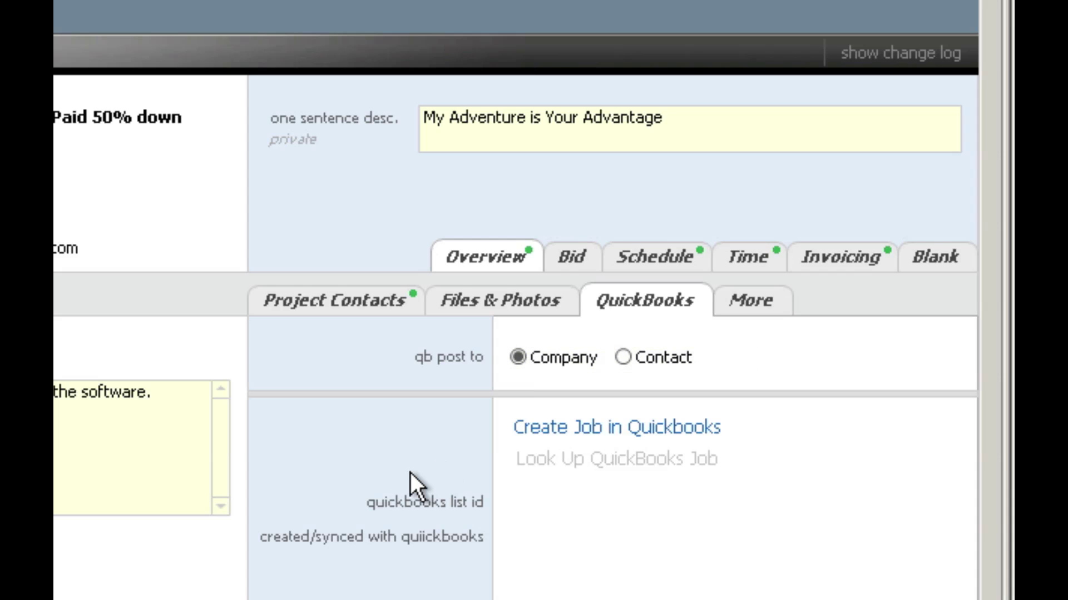
left_click(585, 432)
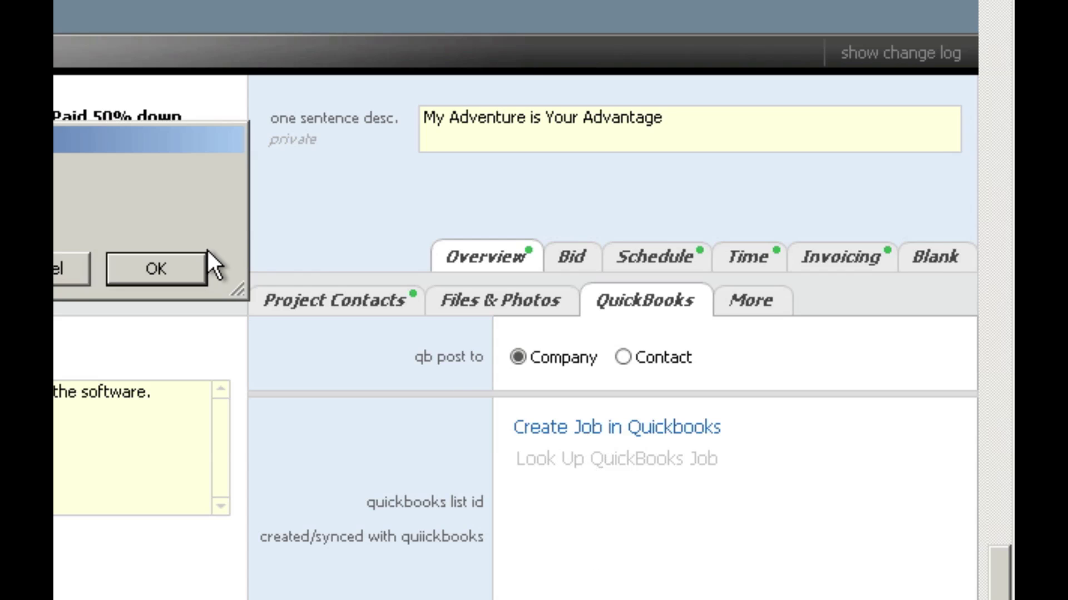
left_click(198, 269)
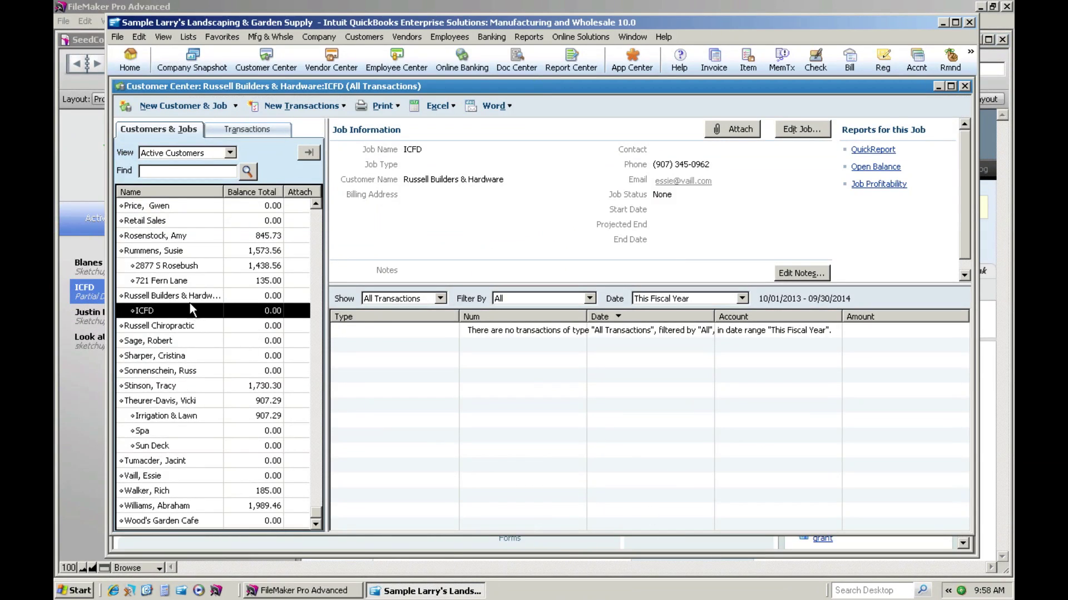
View Russell Builders & Hardware and its new ICFD job in Customer Center, then minimize QuickBooks.
left_click(184, 295)
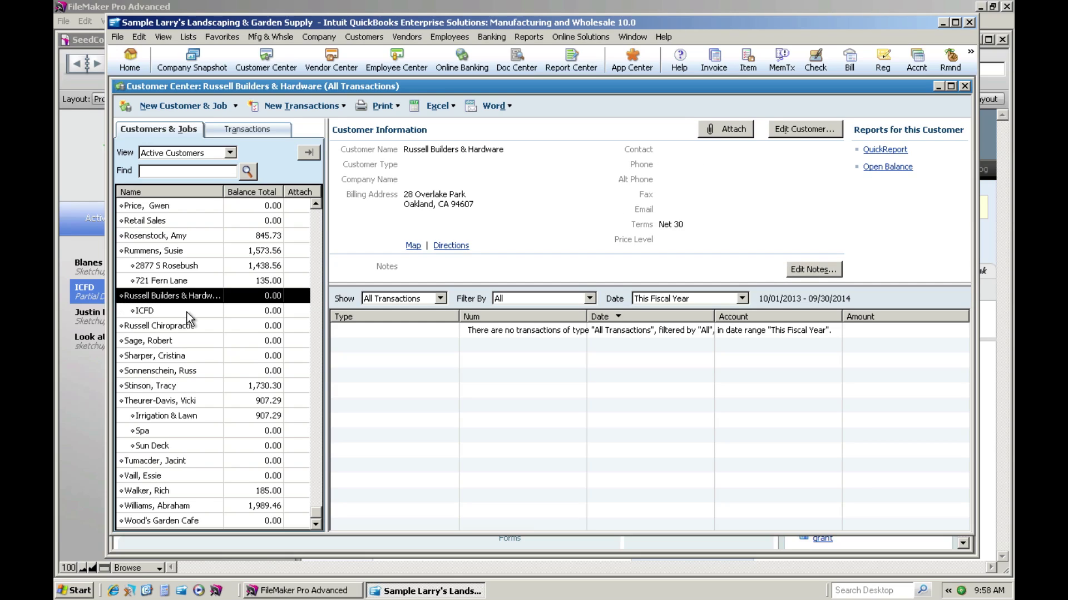
left_click(187, 315)
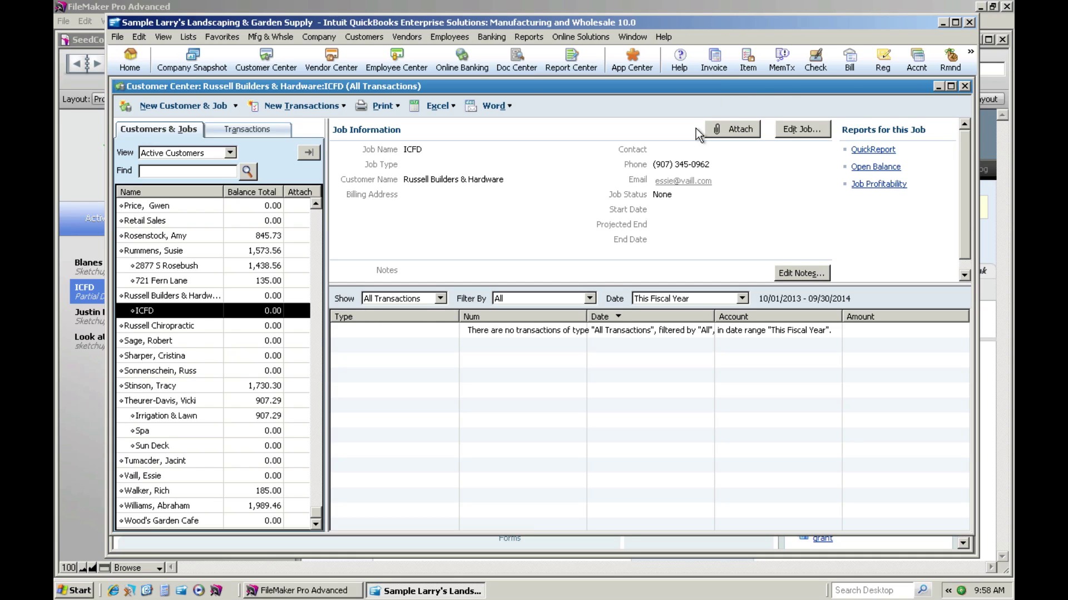
left_click(940, 24)
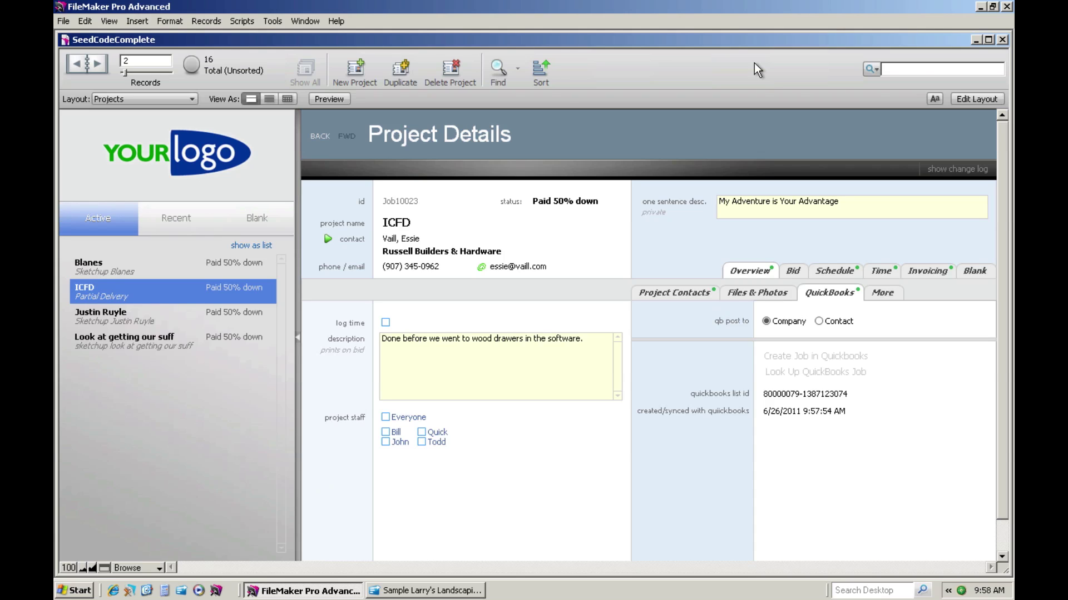
Open invoice INV000065 from the ICFD project's invoices and show its QuickBooks settings.
left_click(925, 274)
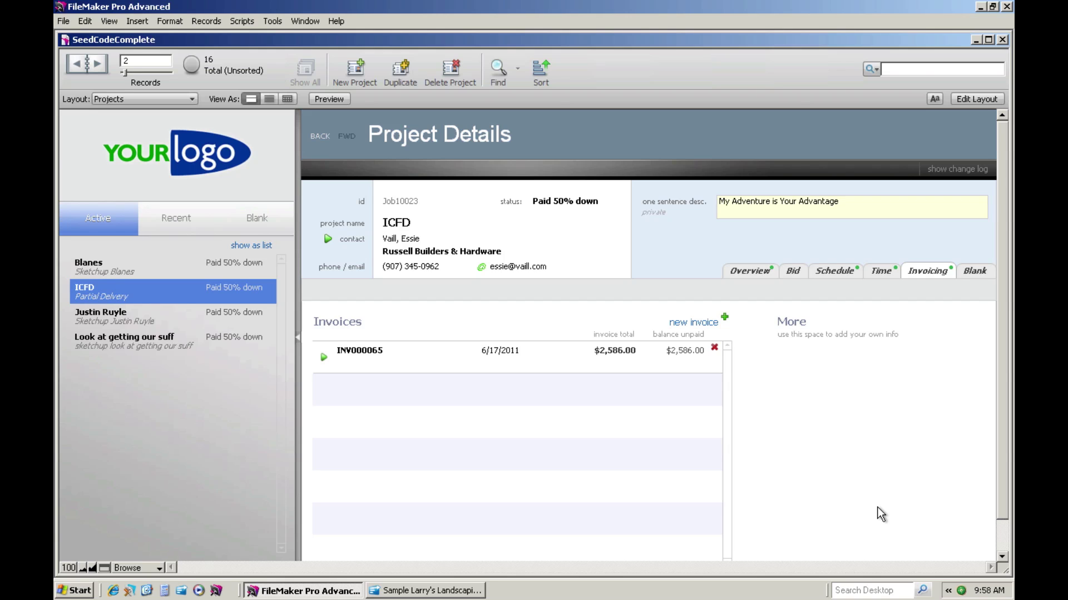
left_click(325, 359)
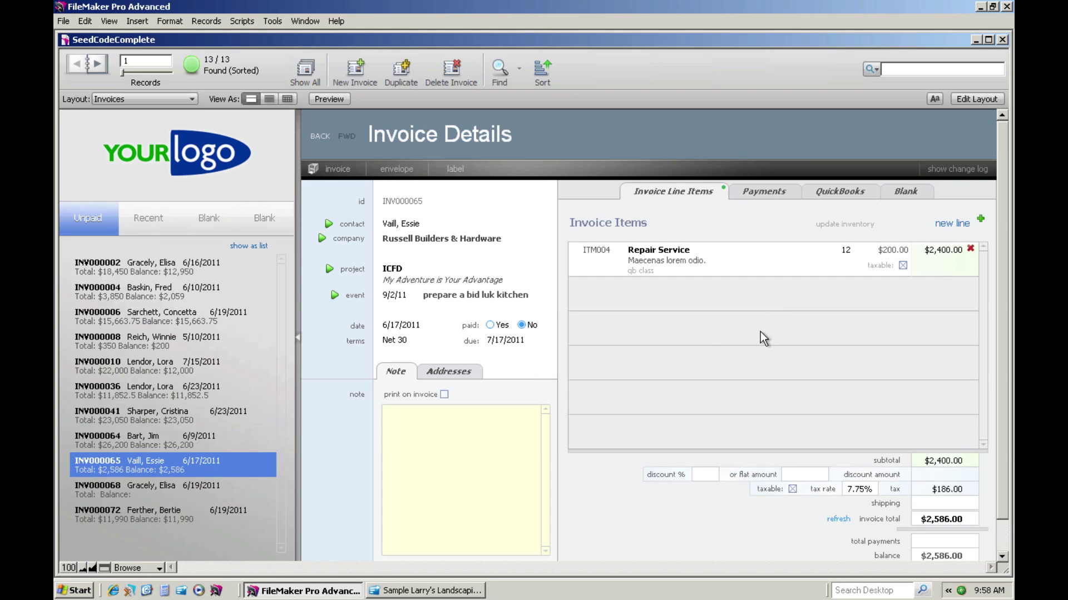
left_click(838, 191)
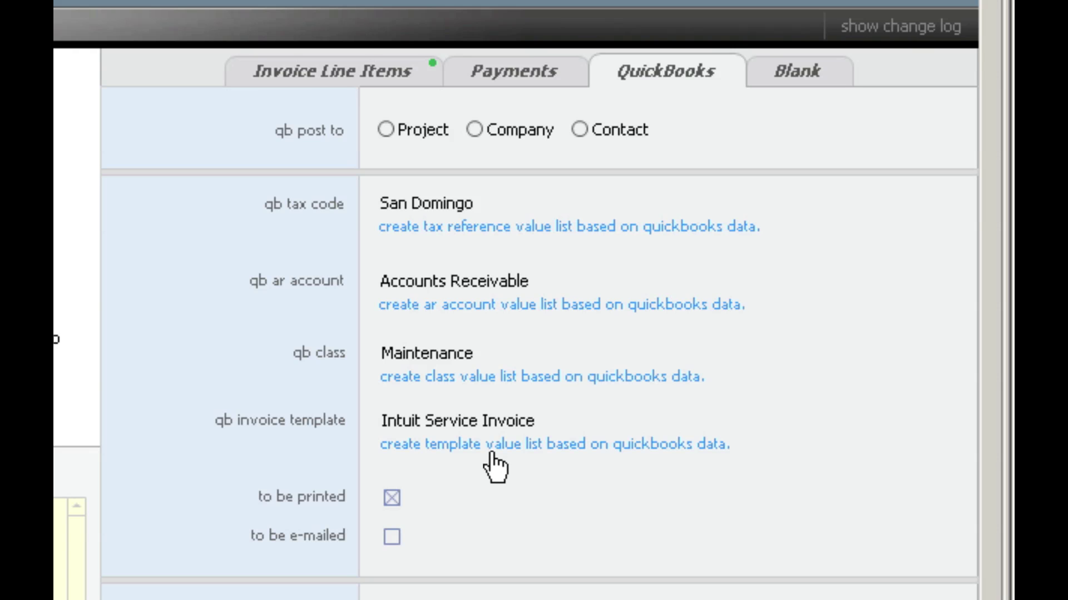
Confirm San Domingo 7.75% tax, Accounts Receivable, Maintenance class and Intuit Service Invoice, then post to Project.
left_click(456, 202)
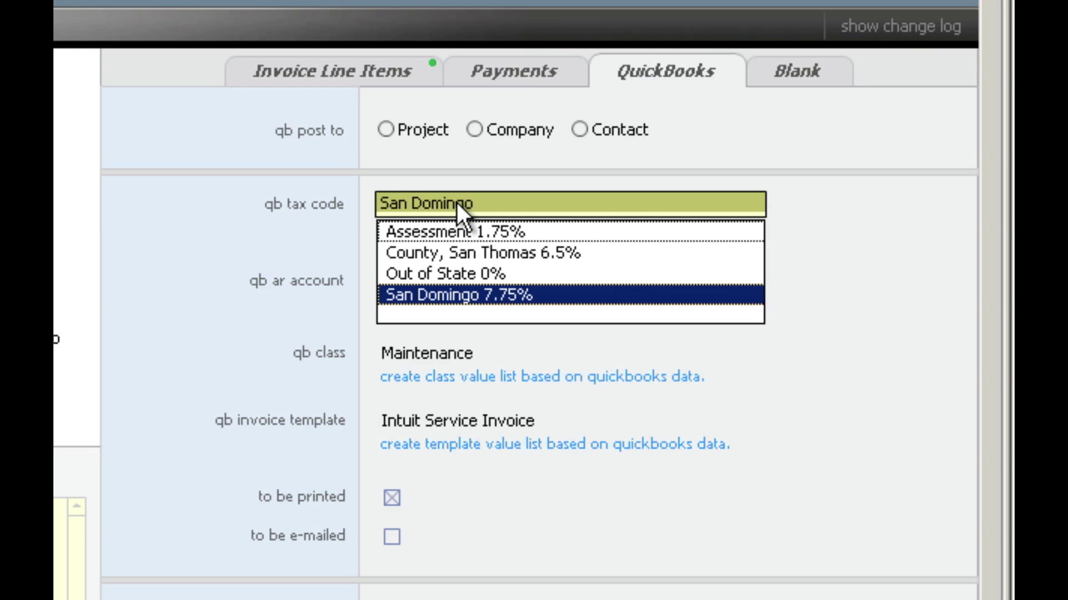
left_click(488, 288)
left_click(488, 285)
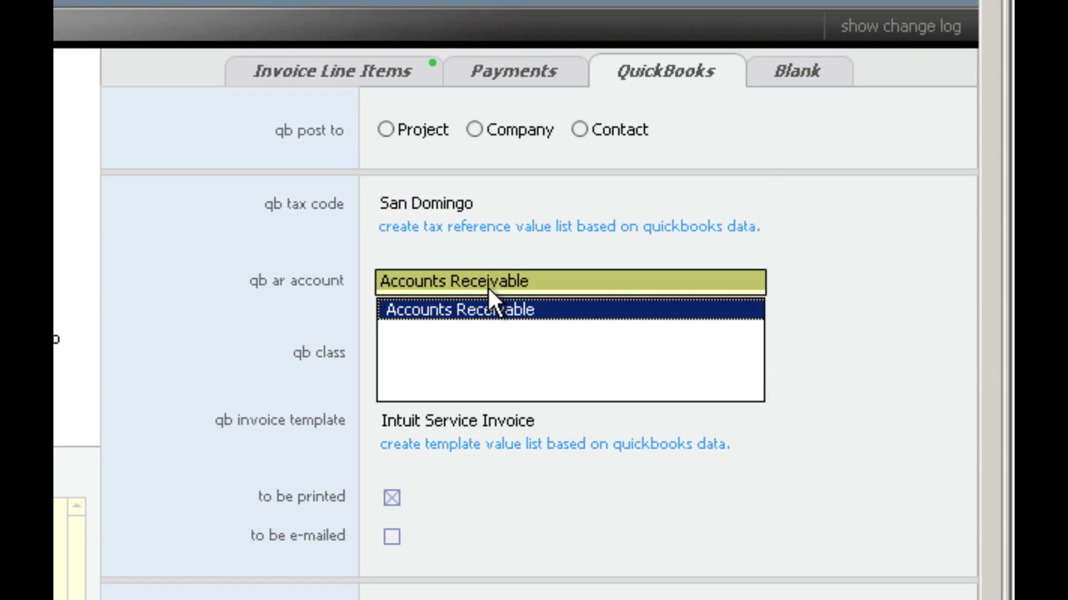
left_click(456, 310)
left_click(448, 351)
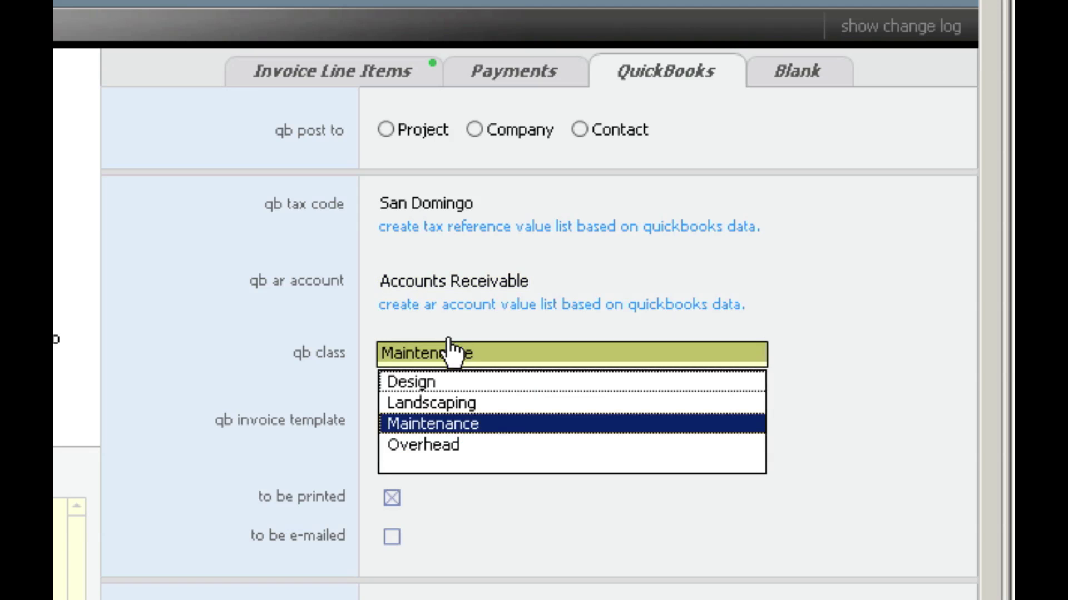
left_click(419, 423)
left_click(419, 420)
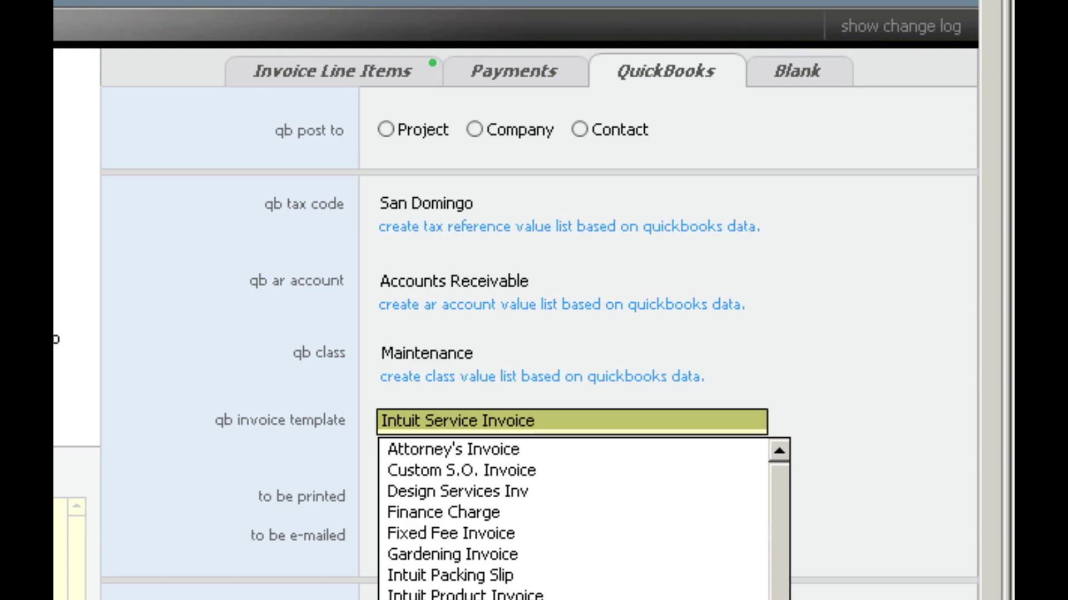
key("Return")
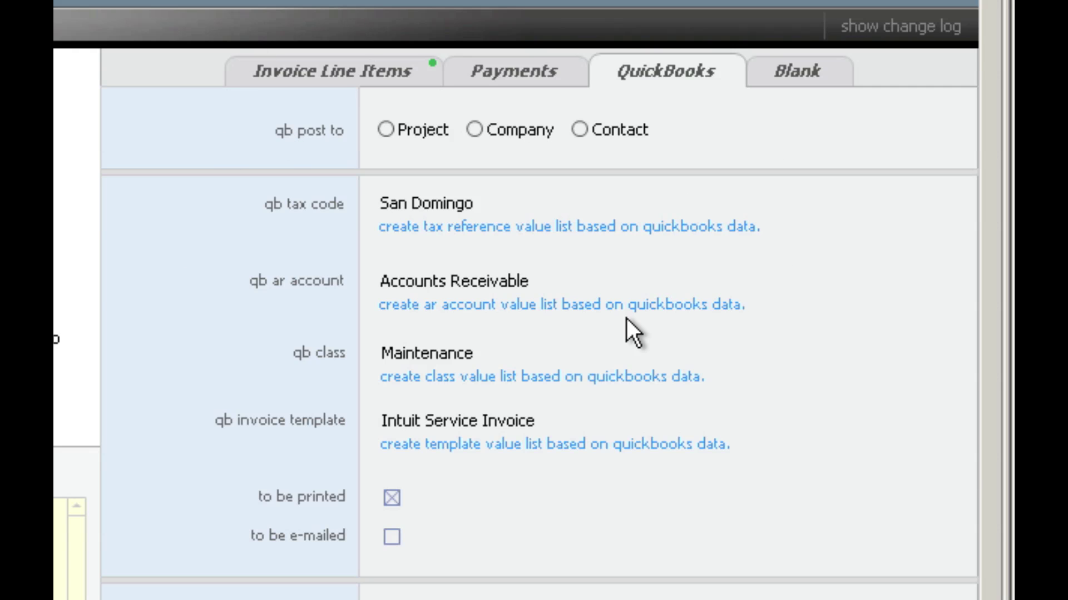
left_click(386, 129)
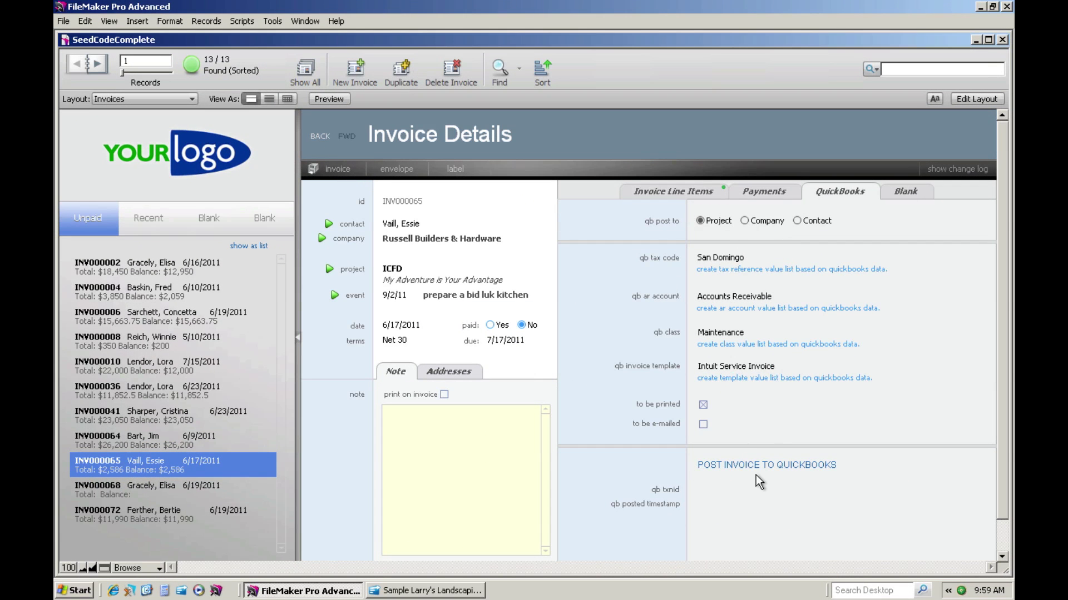
Post invoice INV000065 to QuickBooks, producing a qb txnid and timestamp 6/26/2011 9:59:34 AM.
left_click(759, 467)
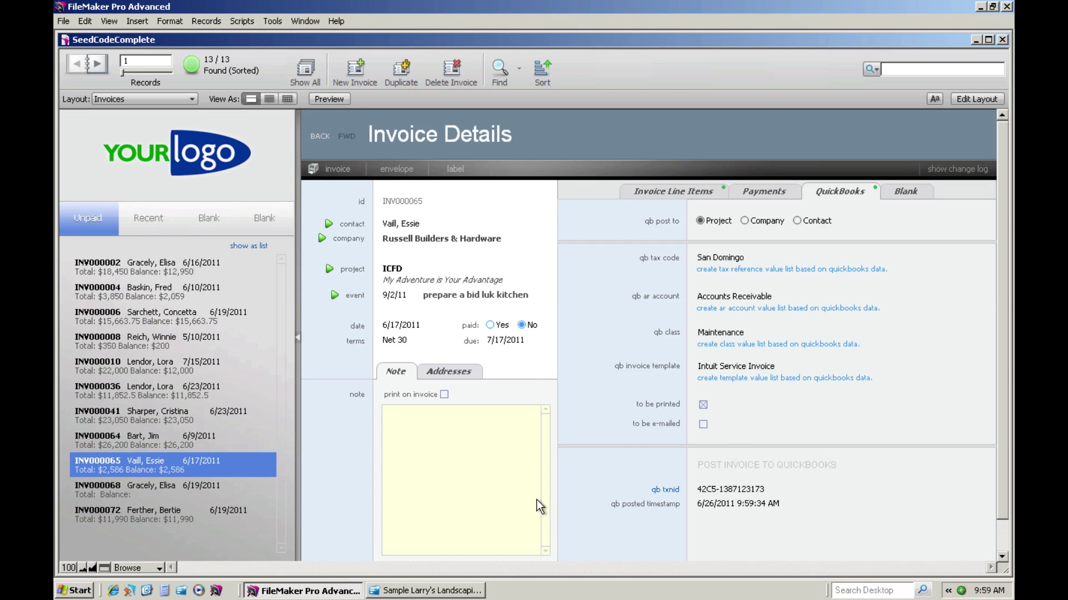
Check invoice INV000065 for the ICFD job in QuickBooks, totalling 2,586.00 for Gardening, then close it.
left_click(666, 492)
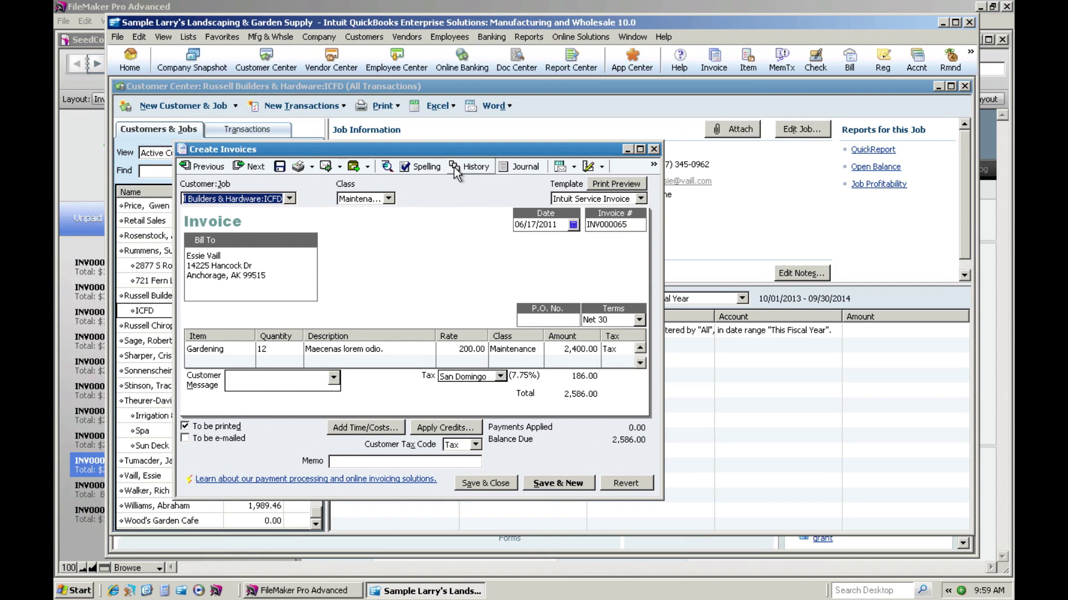
left_click_drag(488, 149, 698, 147)
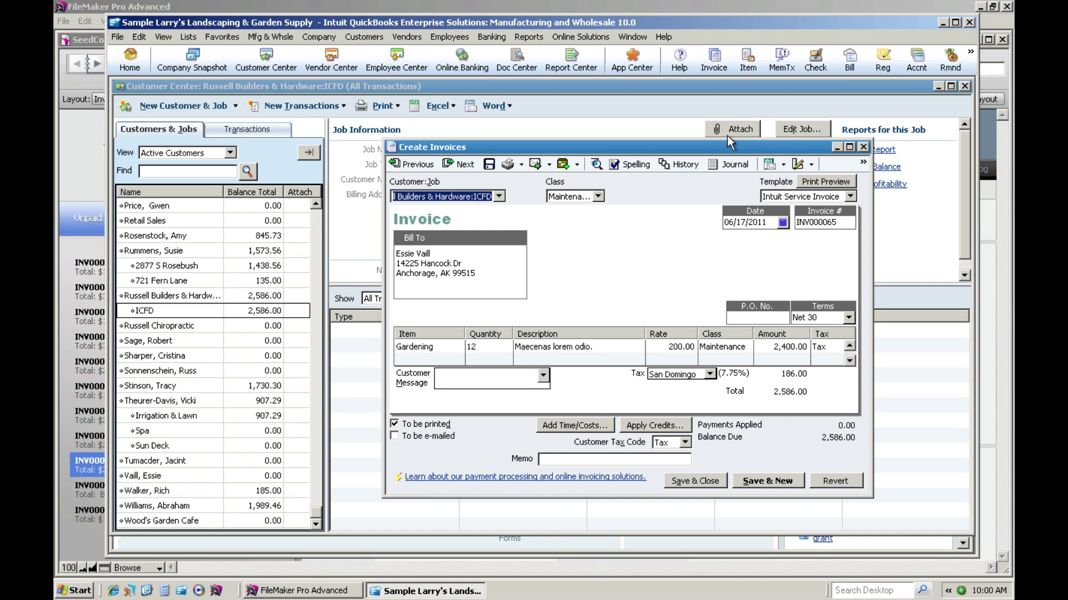
left_click(863, 147)
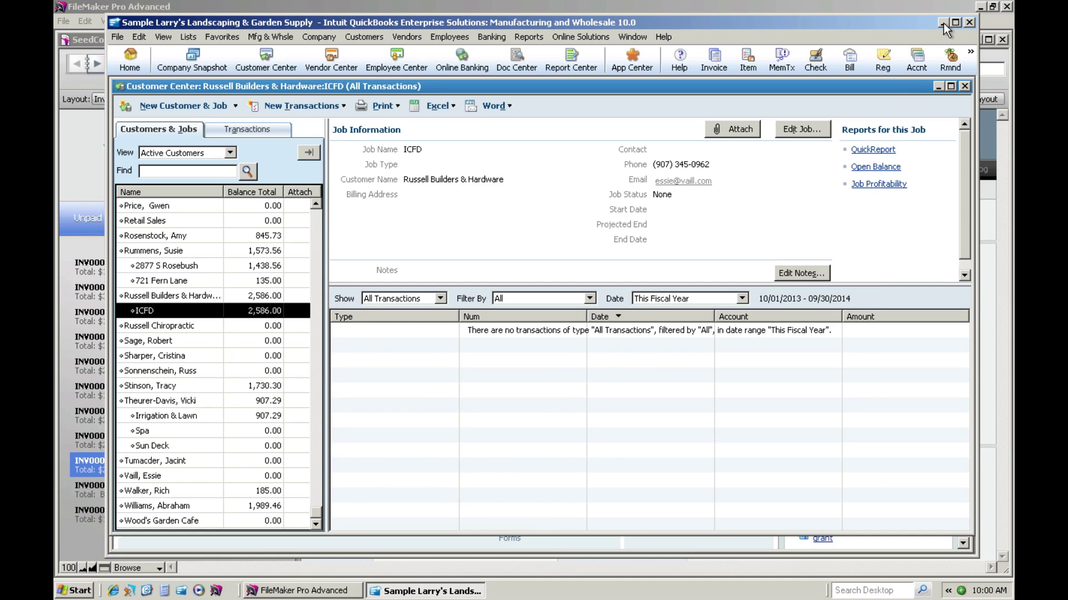